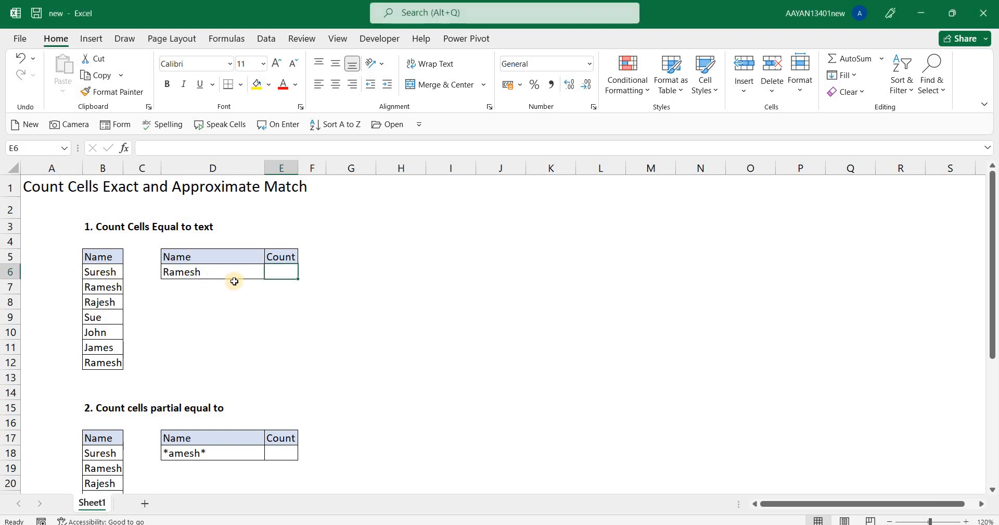
Compare the lookup name in D6 with its matching entries in the first name list, B6:B12.
click(185, 274)
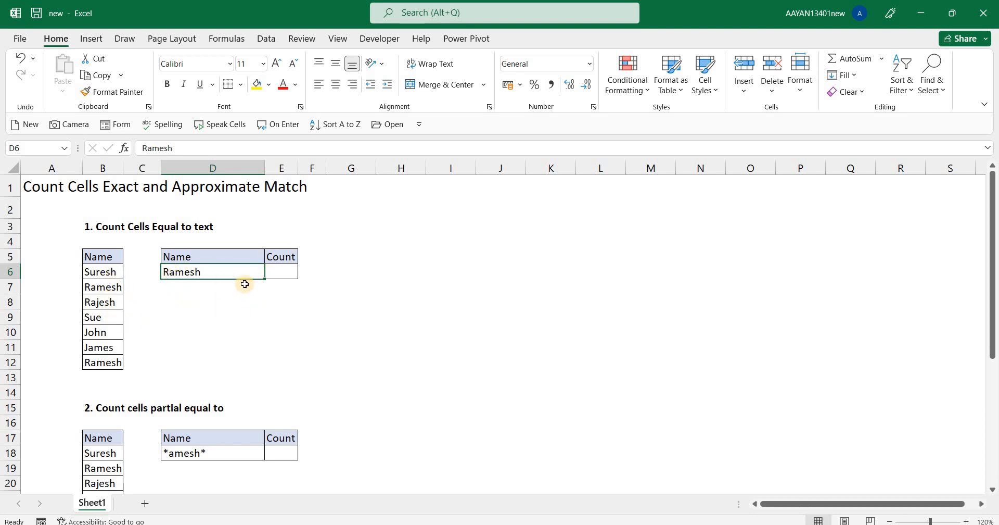
click(100, 293)
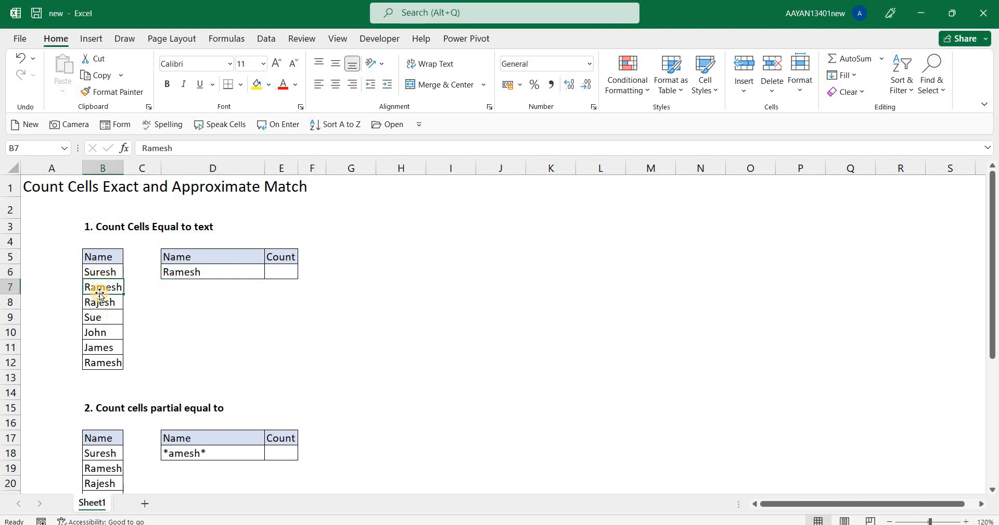
key(Down)
key(Down)
key(Down)
key(Down)
key(Down)
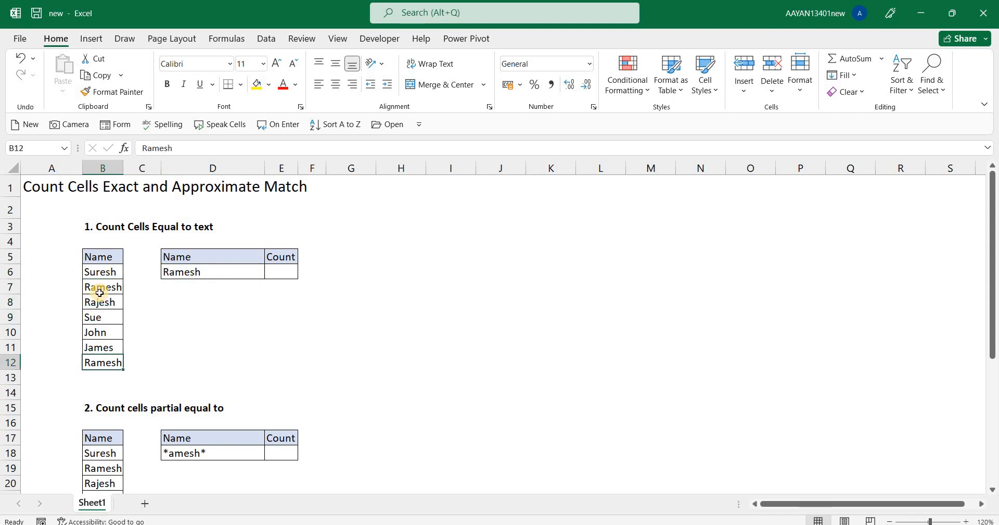
Enter =COUNTIF(B6:B12,D6) in cell E6 to count the exact matches of the name in D6.
key(ctrl+Up)
key(Right)
key(Right)
key(Right)
key(Down)
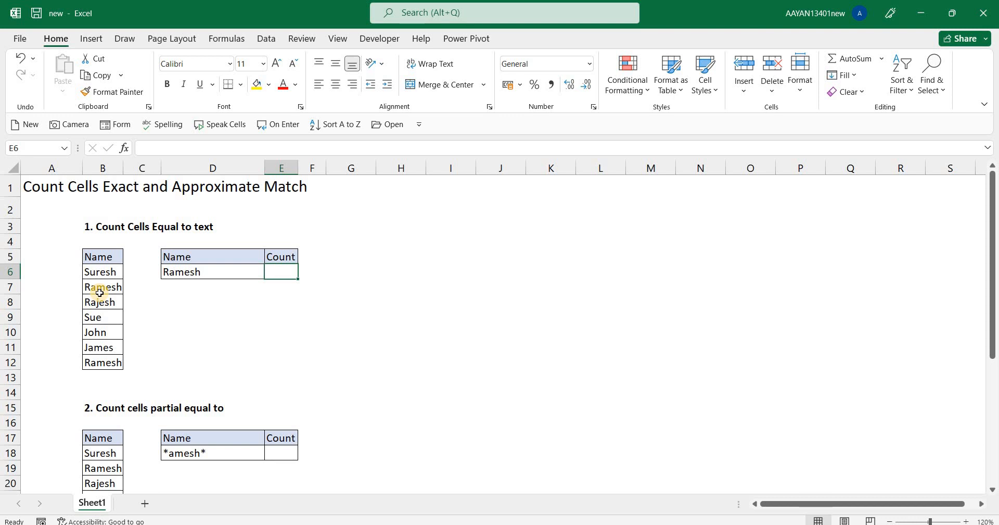
text(=coun)
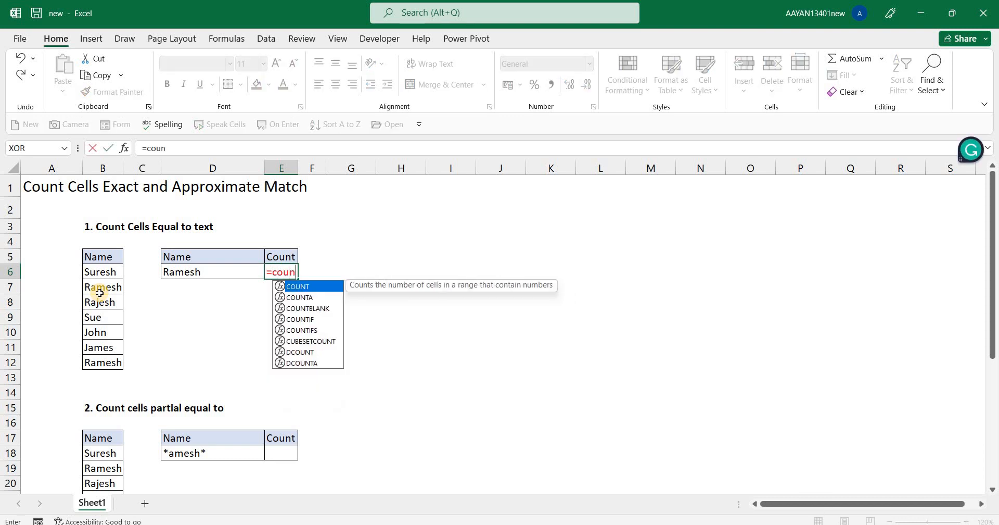
key(Down)
key(Down)
key(Down)
key(Tab)
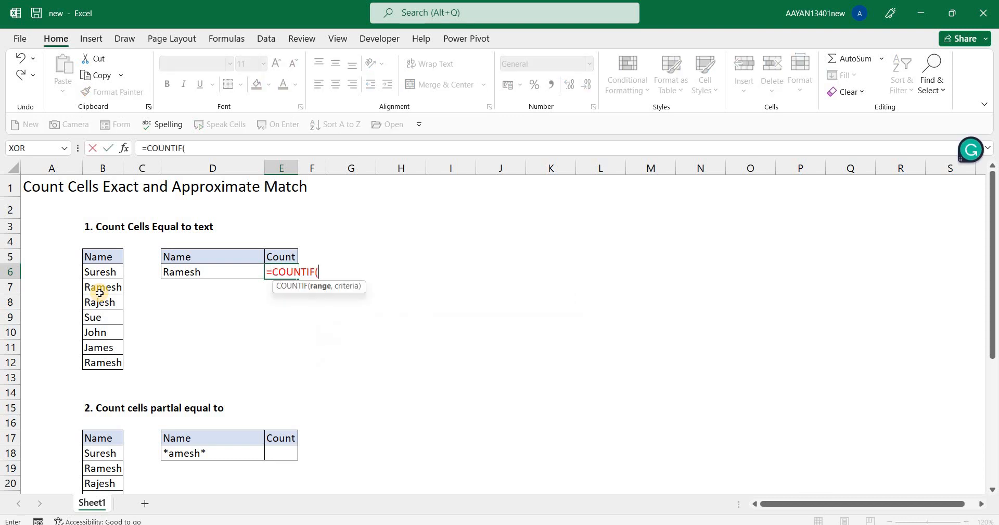
key(Left)
key(Left)
key(Left)
key(ctrl+shift+Down)
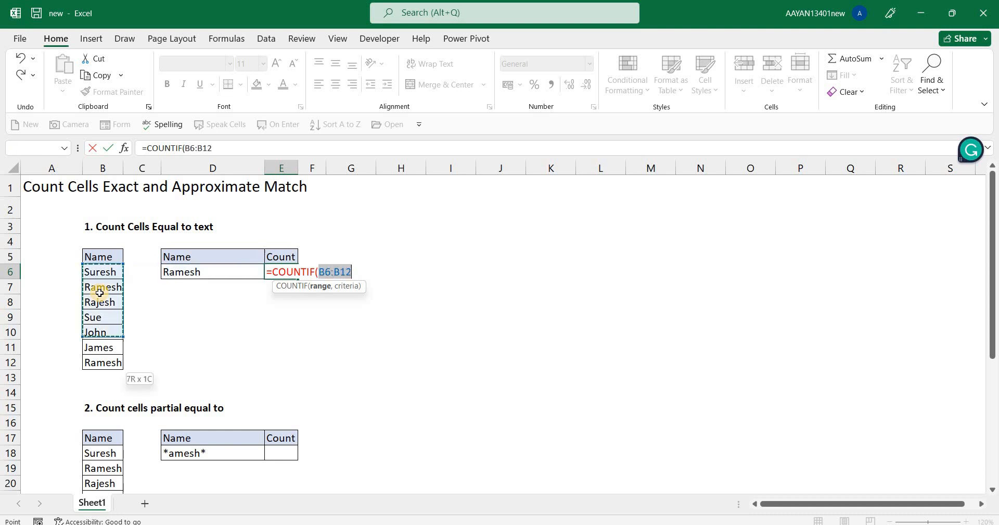
text(,)
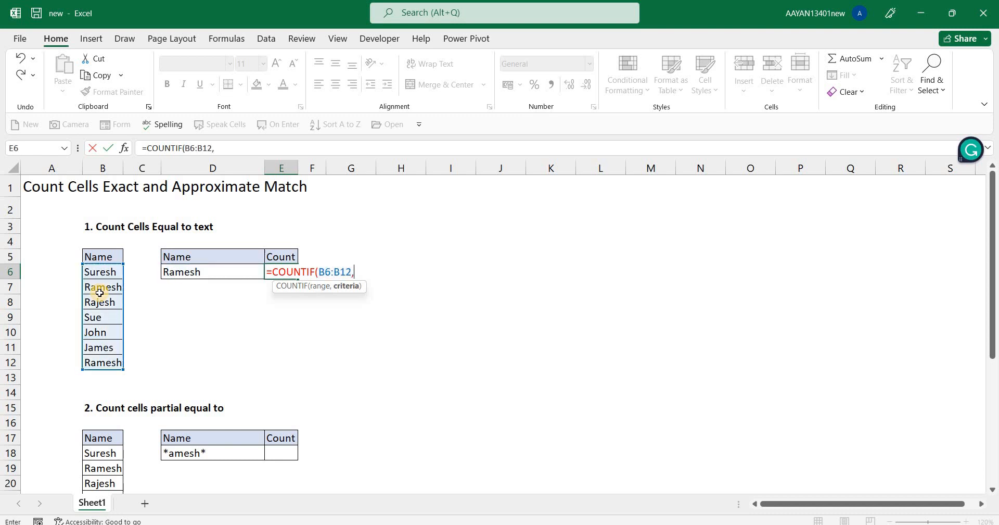
key(Left)
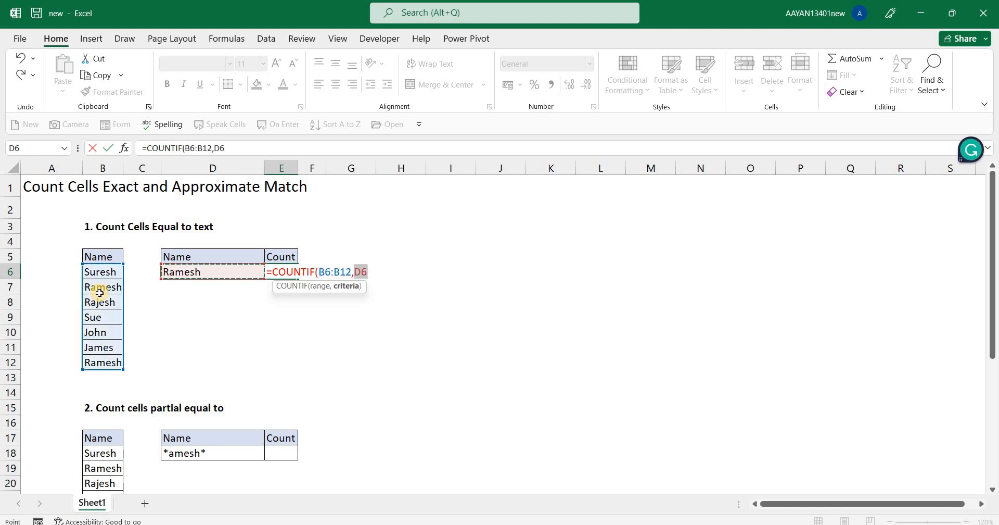
text())
key(Return)
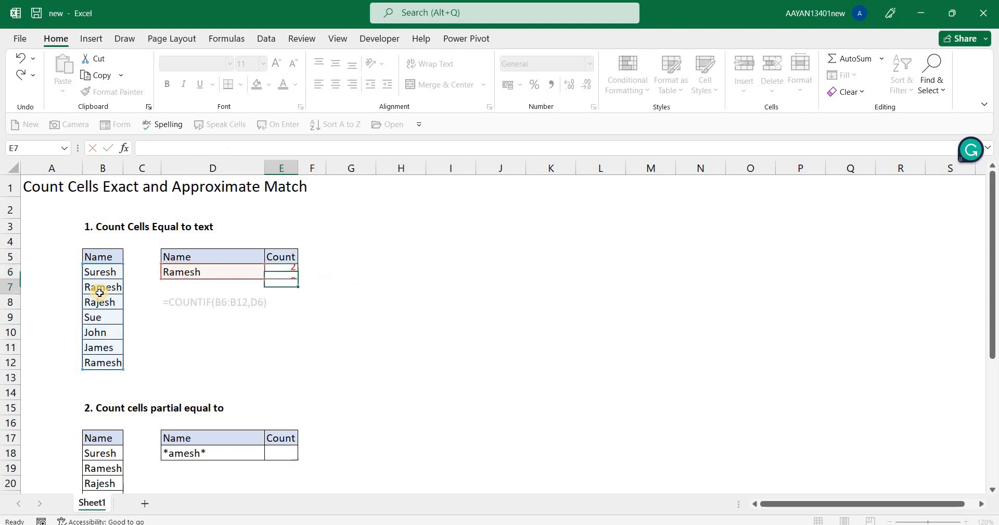
Fill cells B7 and B12, the list entries matching the name in D6, with yellow.
key(Up)
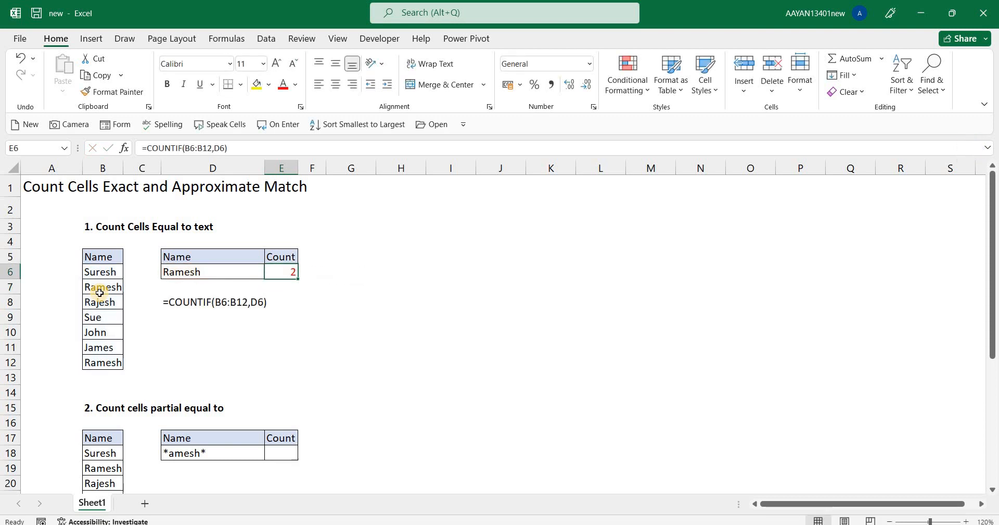
key(Left)
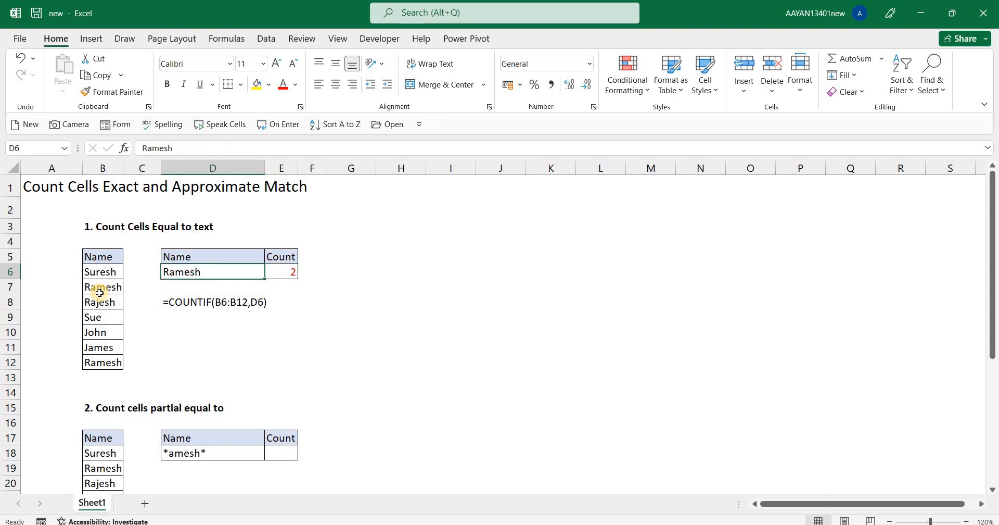
key(Left)
key(Left)
key(Down)
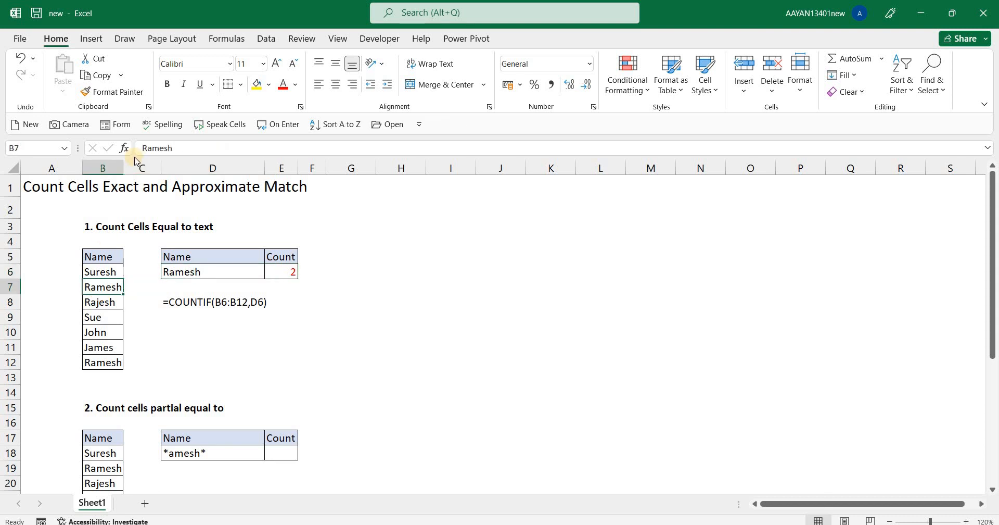
click(256, 84)
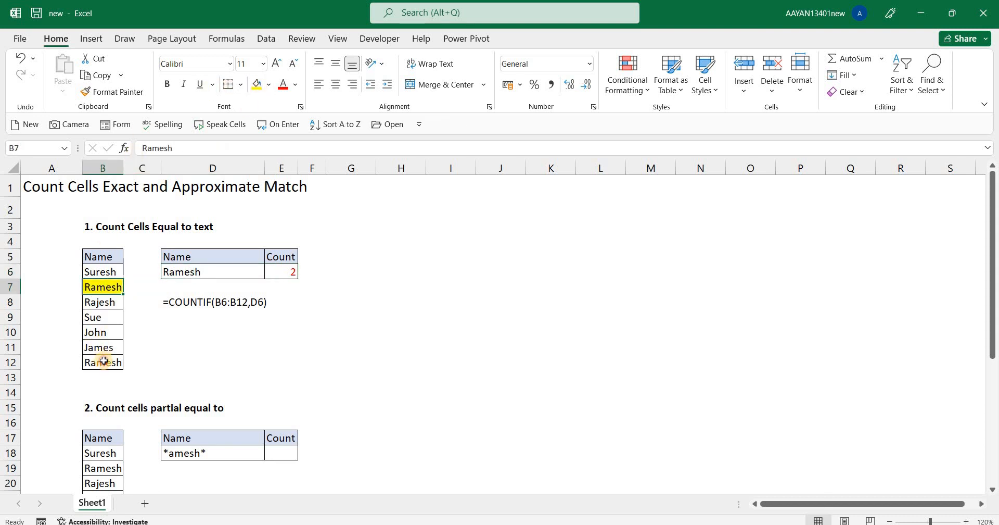
click(105, 361)
click(256, 84)
Examine the second section's name list in B18:B24 and its wildcard criterion in D18.
click(158, 420)
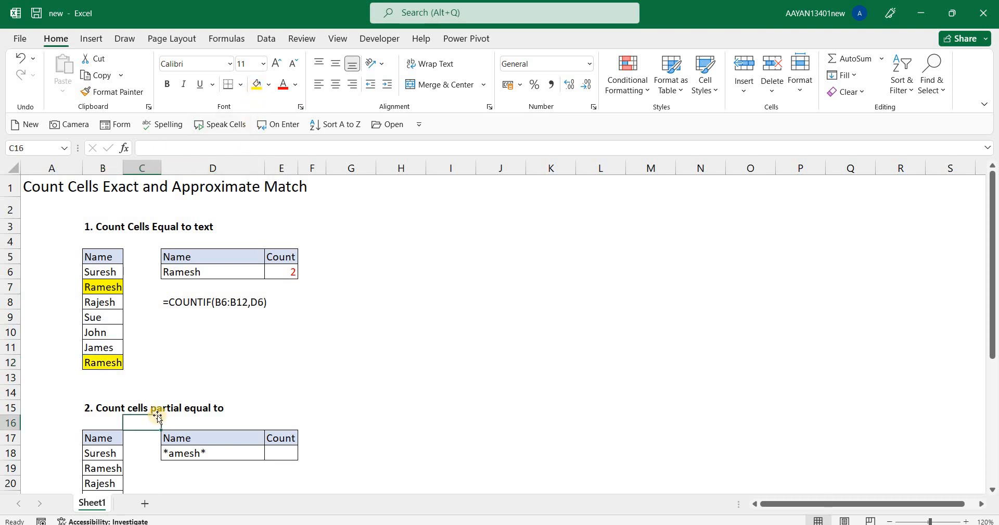
key(Down)
key(Down)
key(Down)
key(Down)
key(Down)
key(Down)
key(Down)
key(Down)
key(Left)
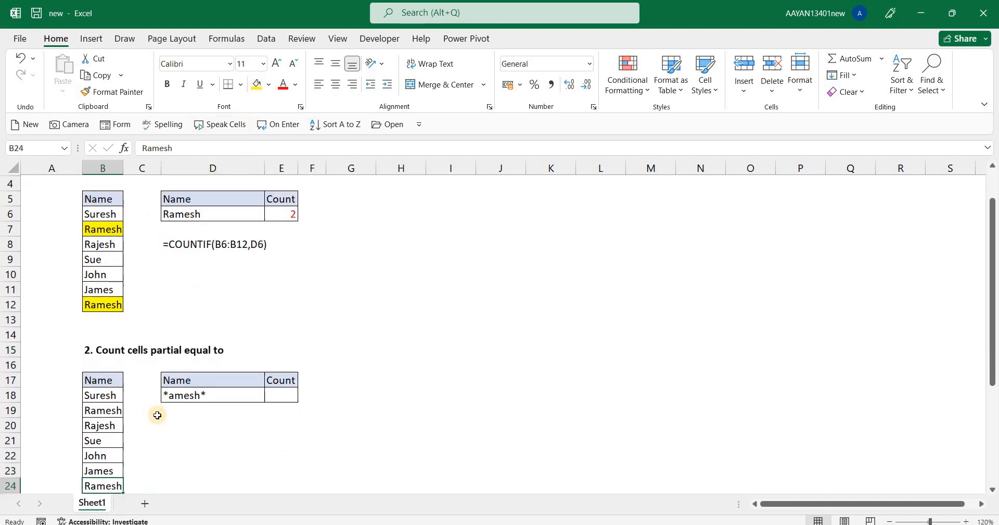
key(Down)
key(Down)
key(Down)
key(Down)
key(Down)
key(Down)
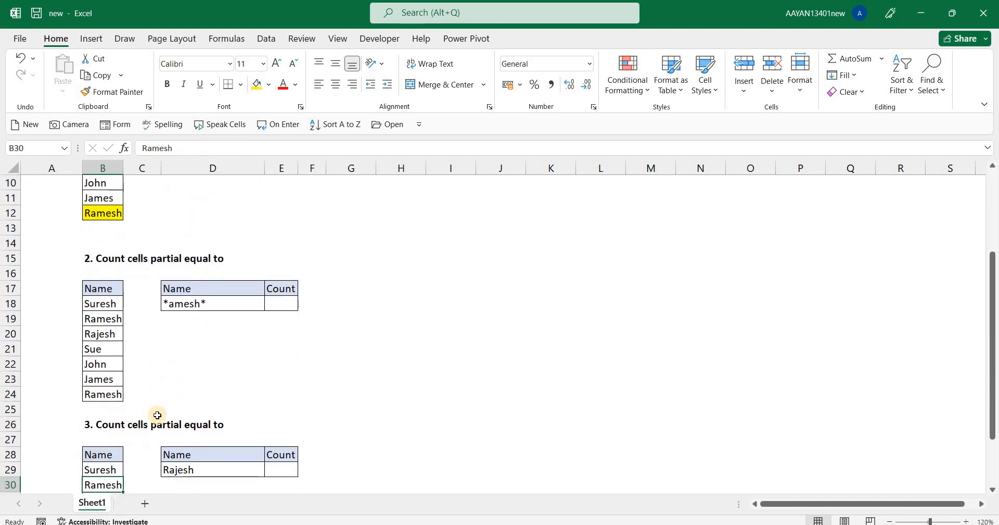
scroll(263, 315, up, 2)
click(263, 309)
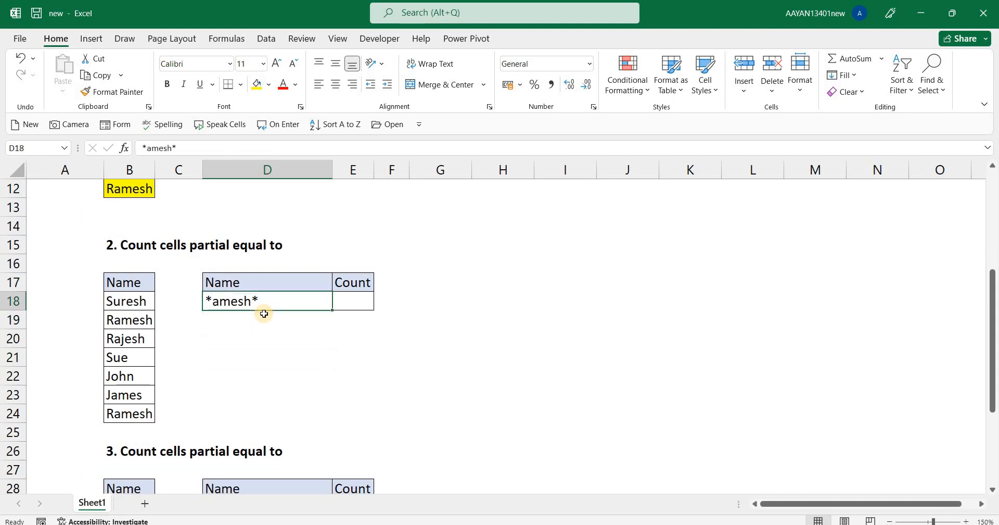
key(Right)
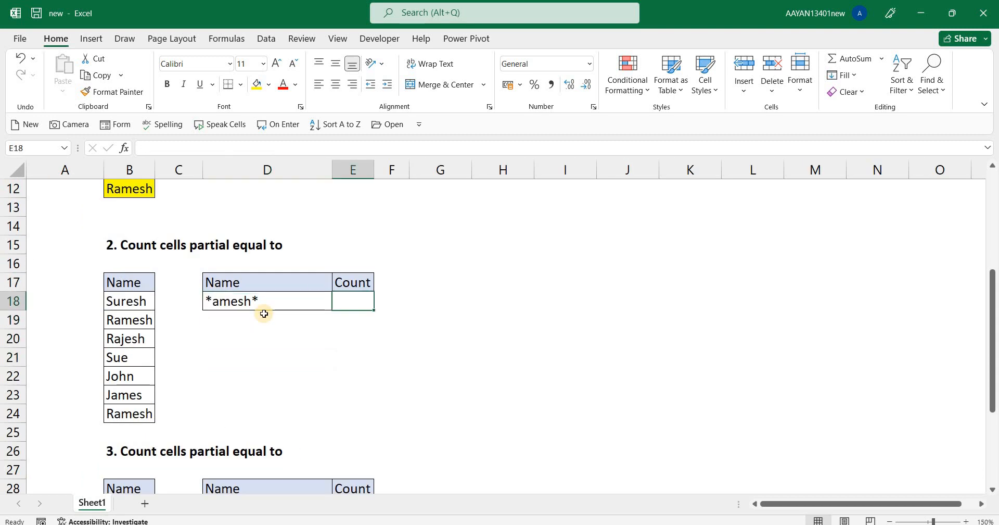
key(Left)
key(Left)
key(Left)
key(Right)
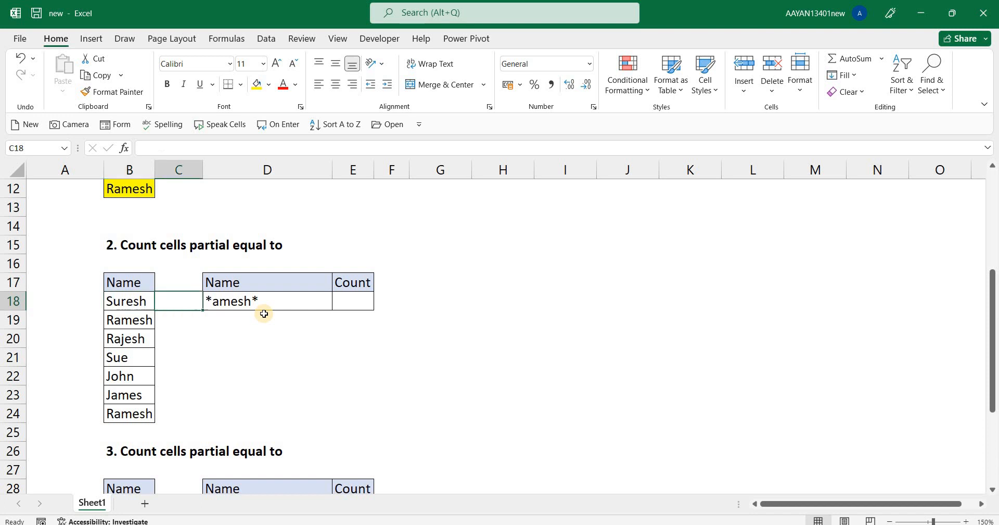
key(Right)
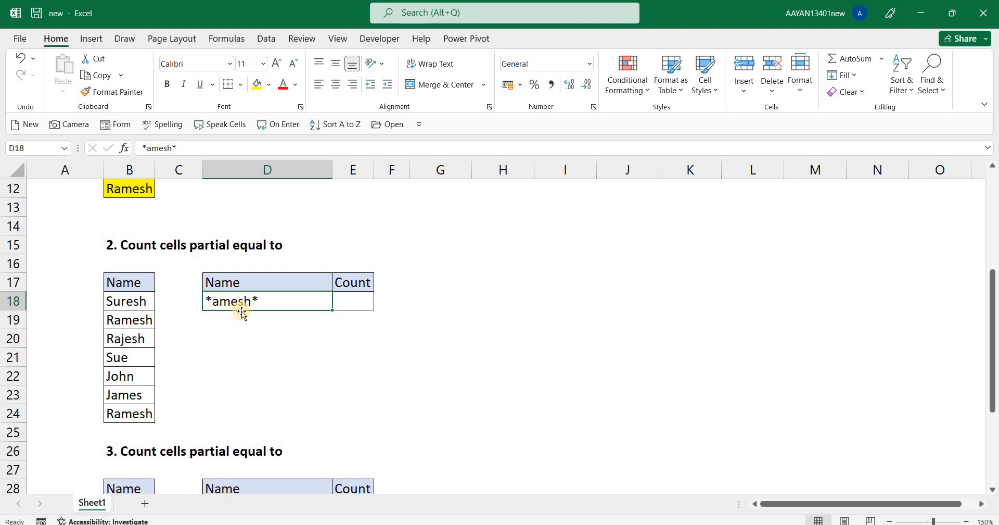
Enter =COUNTIF(B18:B24,D18) in cell E18 to count the partial matches of the wildcard criterion.
click(368, 301)
text(=)
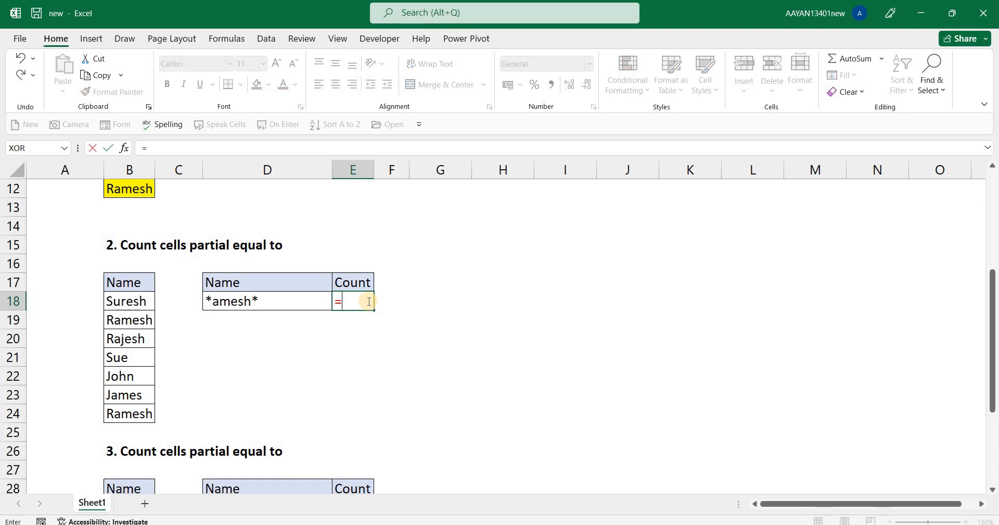
text(cou)
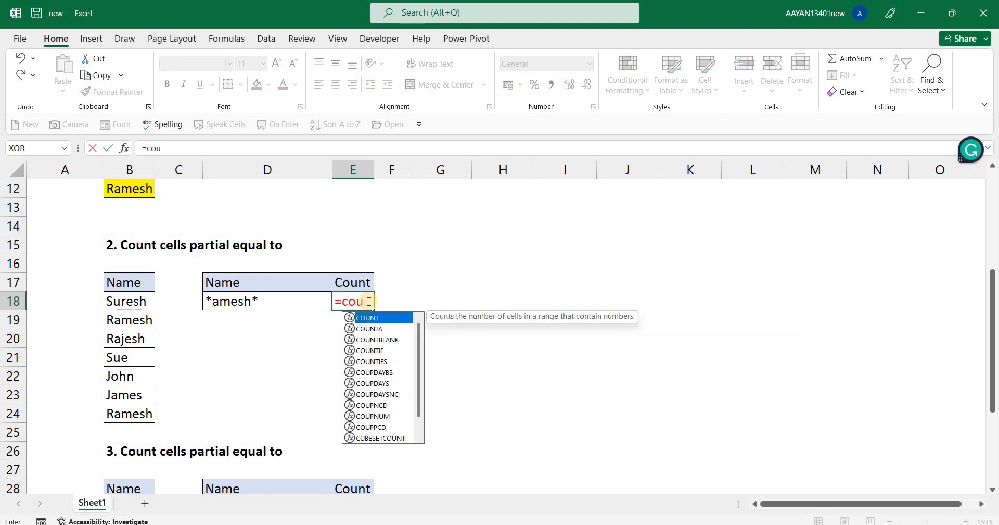
key(Down)
key(Down)
key(Down)
key(Tab)
key(Left)
key(Left)
key(Left)
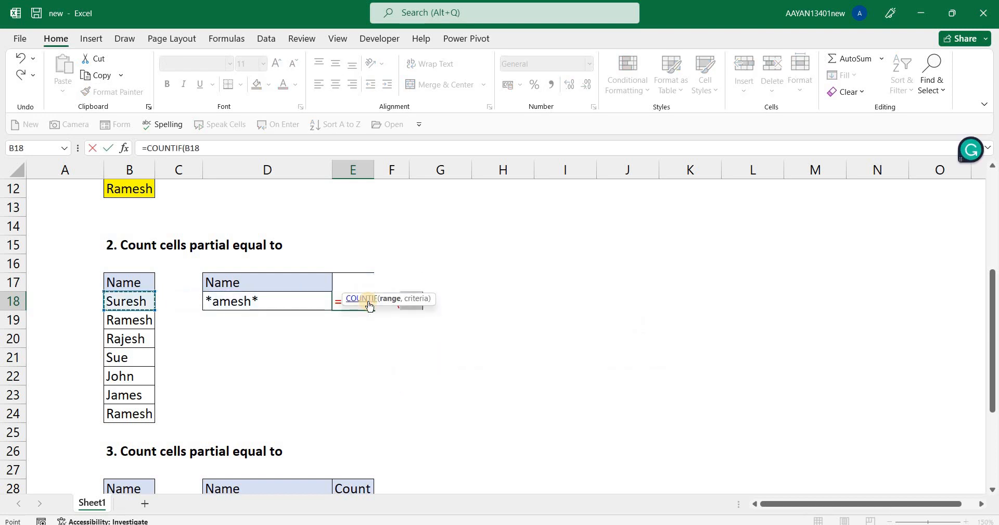
key(Left)
key(Right)
key(ctrl+shift+Down)
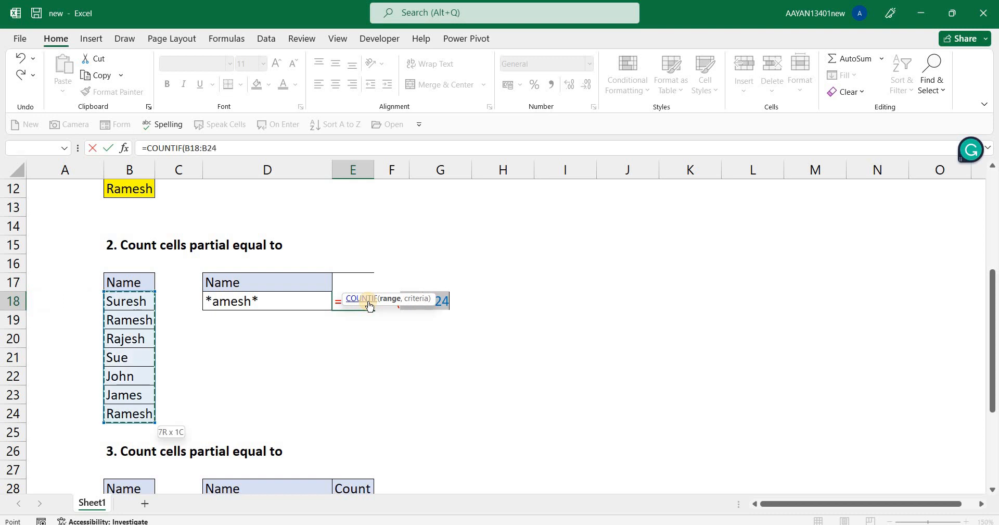
text(,)
key(Left)
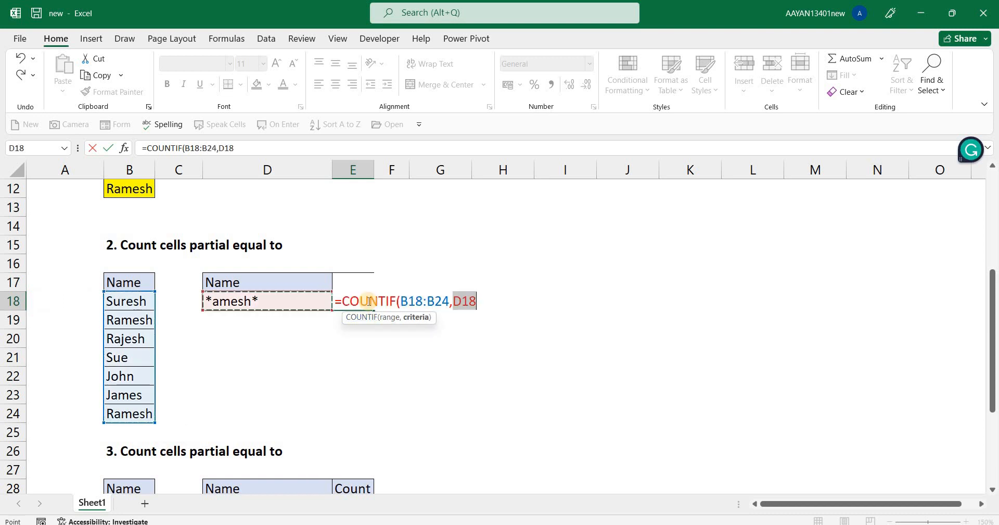
text())
key(Return)
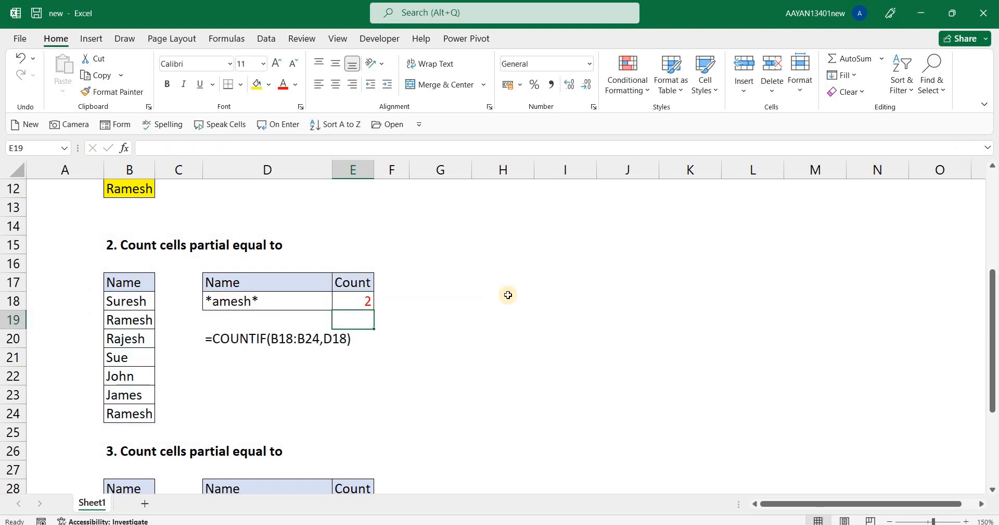
Remove the leading asterisk from the criterion in D18 so it reads amesh*, and select the count formula in E18.
key(Up)
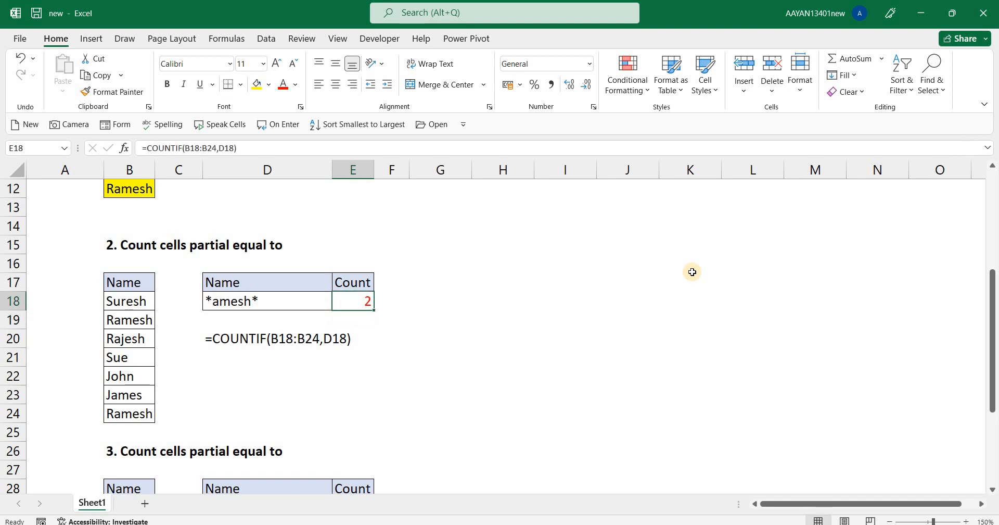
key(Left)
key(F2)
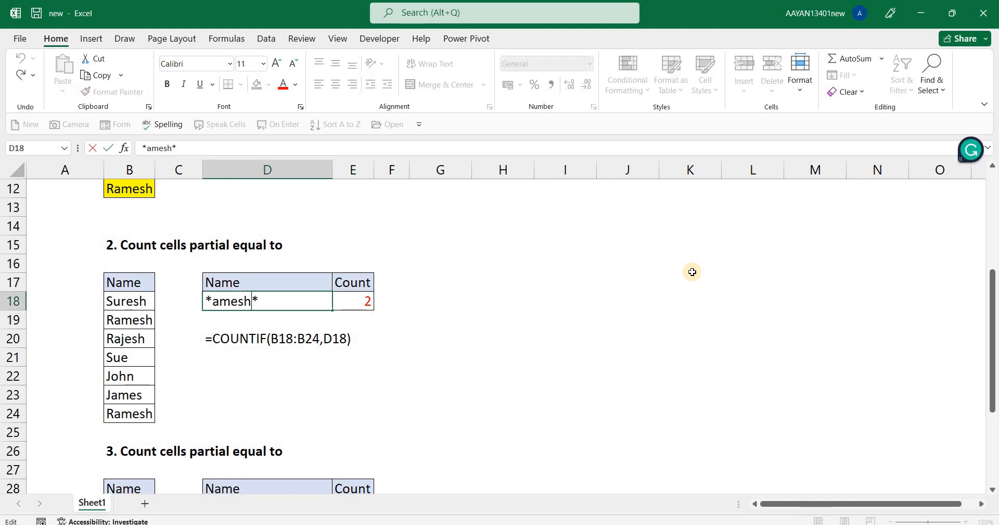
key(Left)
key(Left)
key(Left)
key(Left)
key(Left)
key(Left)
key(BackSpace)
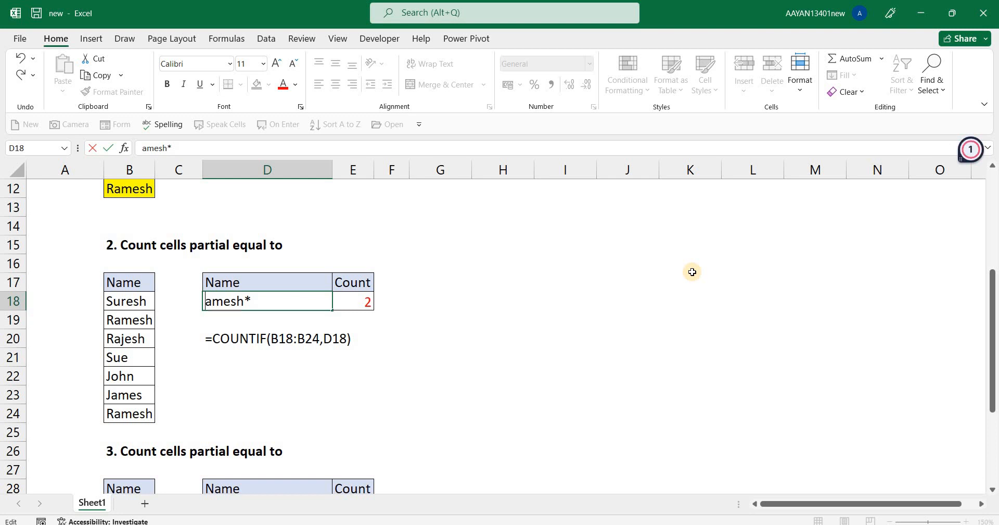
key(Return)
key(Up)
key(Right)
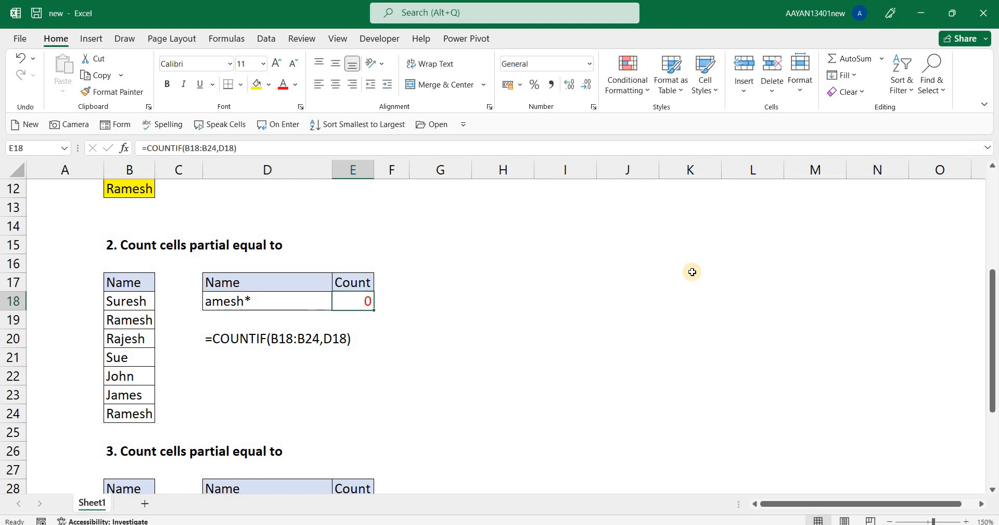
key(alt)
key(m)
key(c)
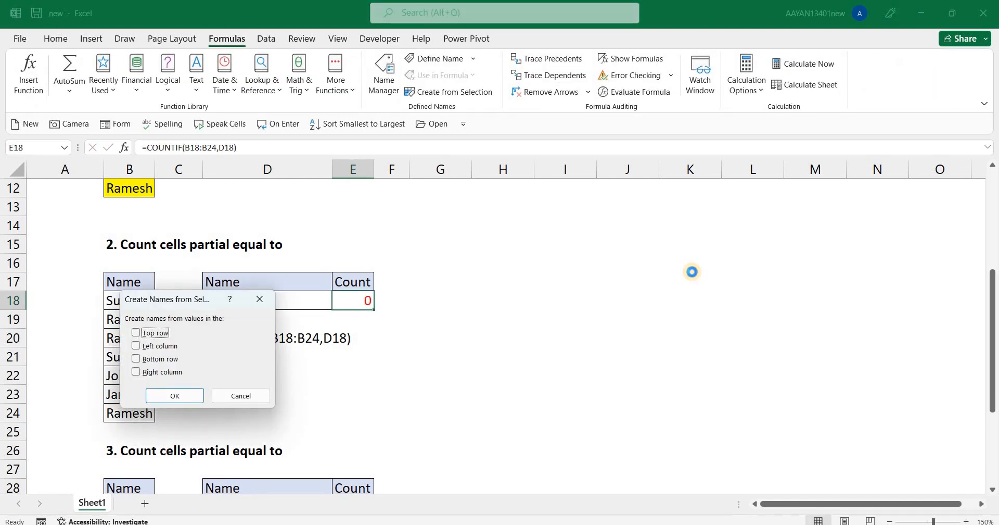
key(Escape)
Evaluate the COUNTIF formula in E18 stage by stage with Evaluate Formula through to its result, then close the evaluation.
key(alt)
key(m)
key(v)
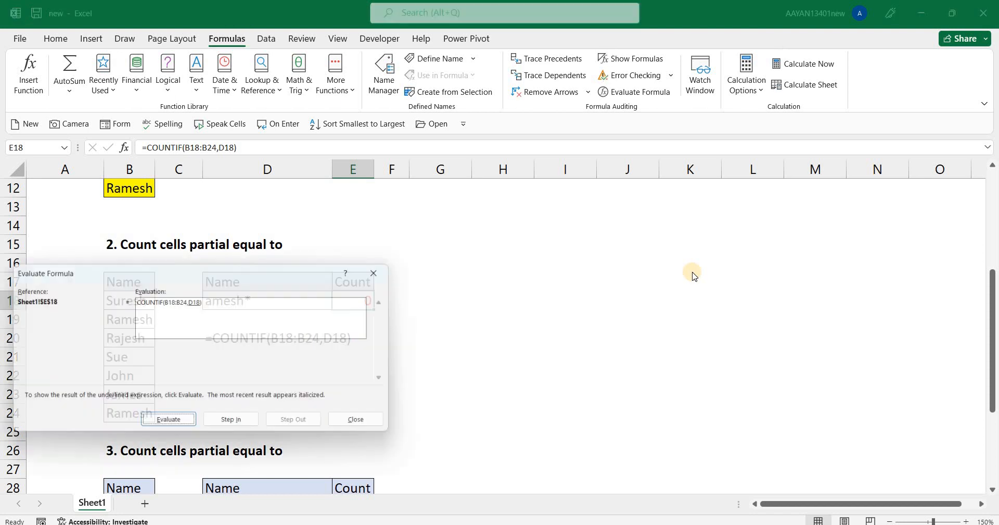
drag(62, 275, 509, 310)
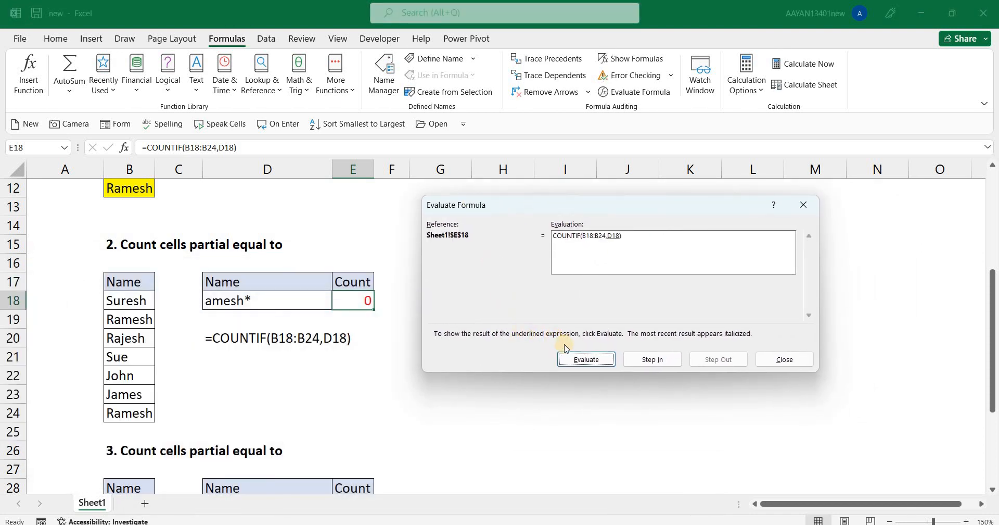
click(573, 358)
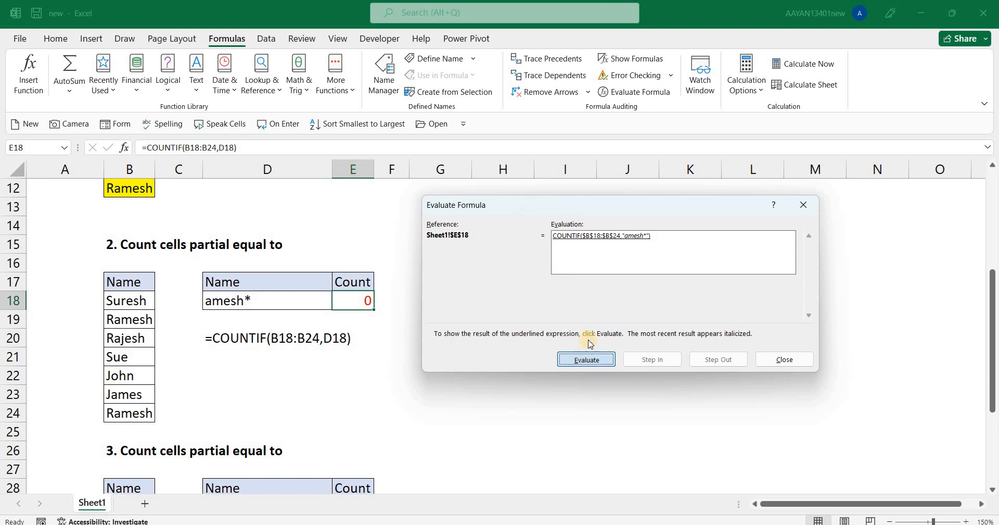
click(582, 359)
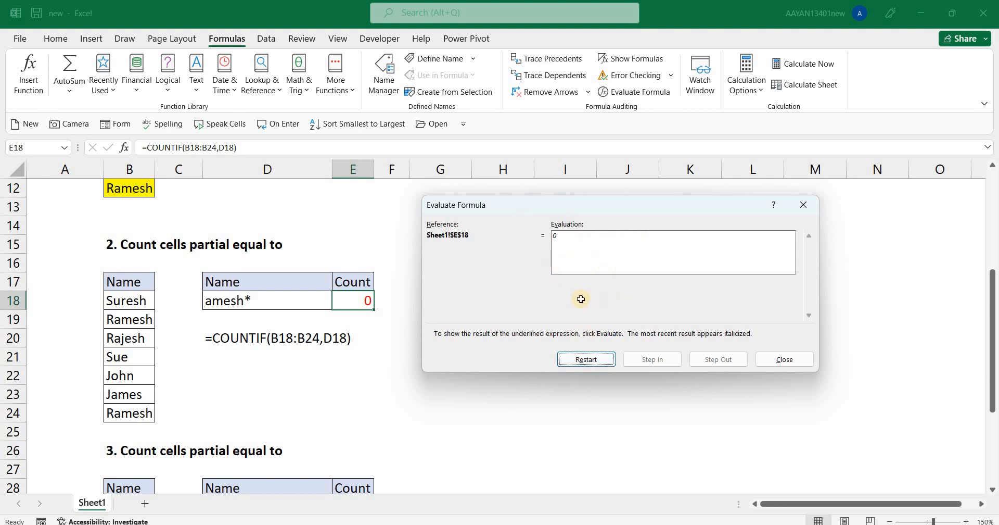
key(Escape)
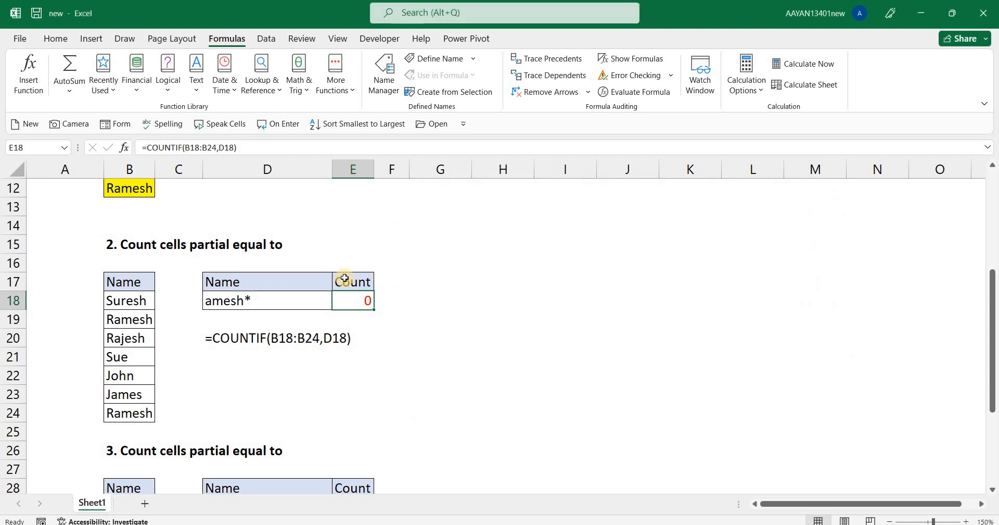
Change the wildcard criterion in D18 to *amesh, with the asterisk at the start instead of the end.
click(214, 301)
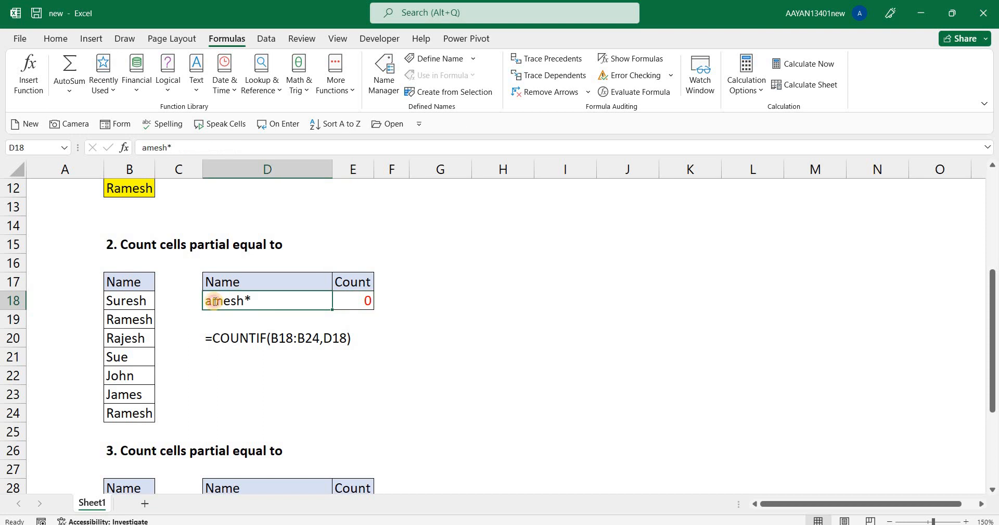
double_click(214, 301)
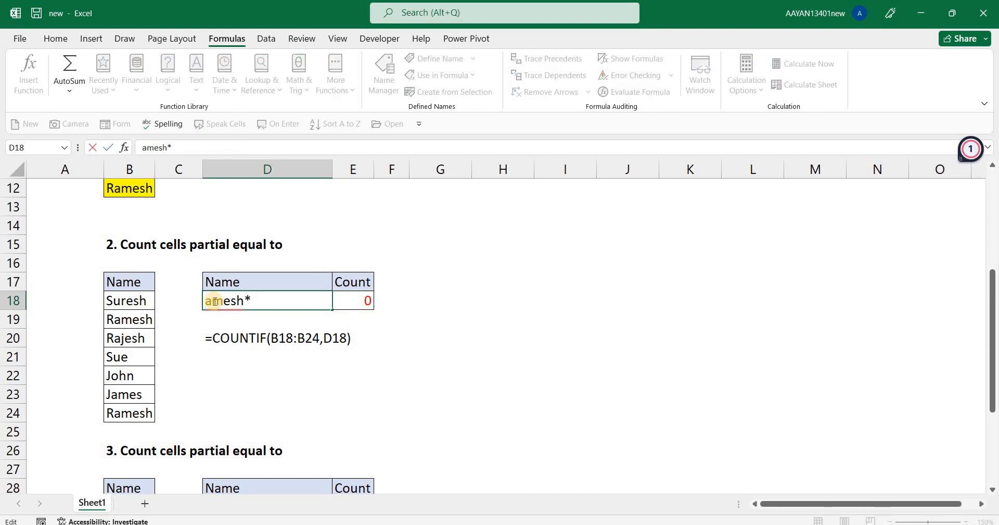
text(*)
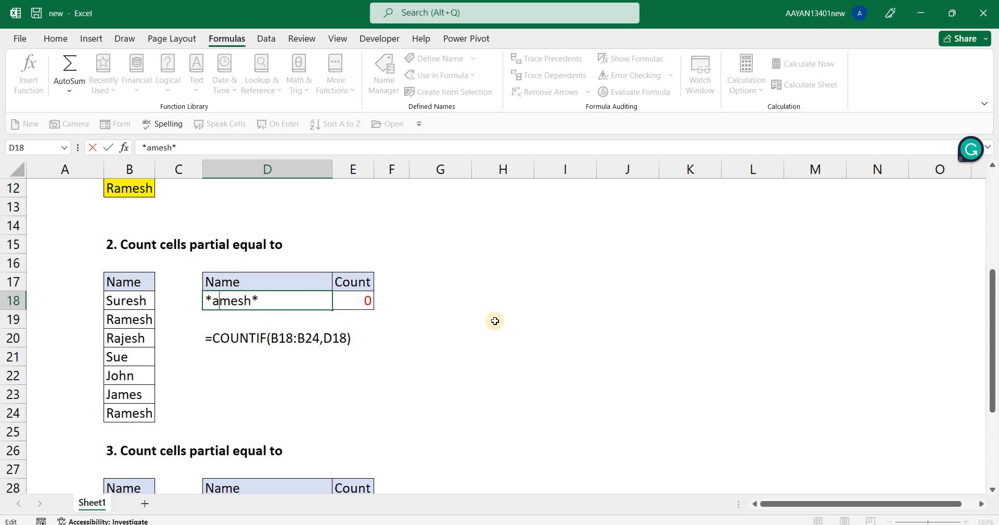
key(Right)
key(Right)
key(Right)
key(Right)
key(Delete)
key(Return)
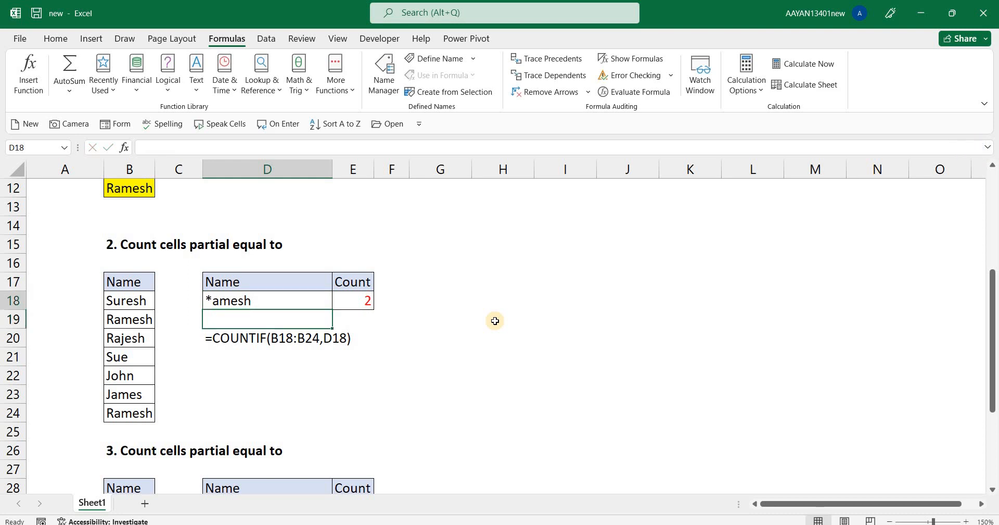
Set the criterion in D18 to *ames* and select the count formula in E18.
key(Up)
key(F2)
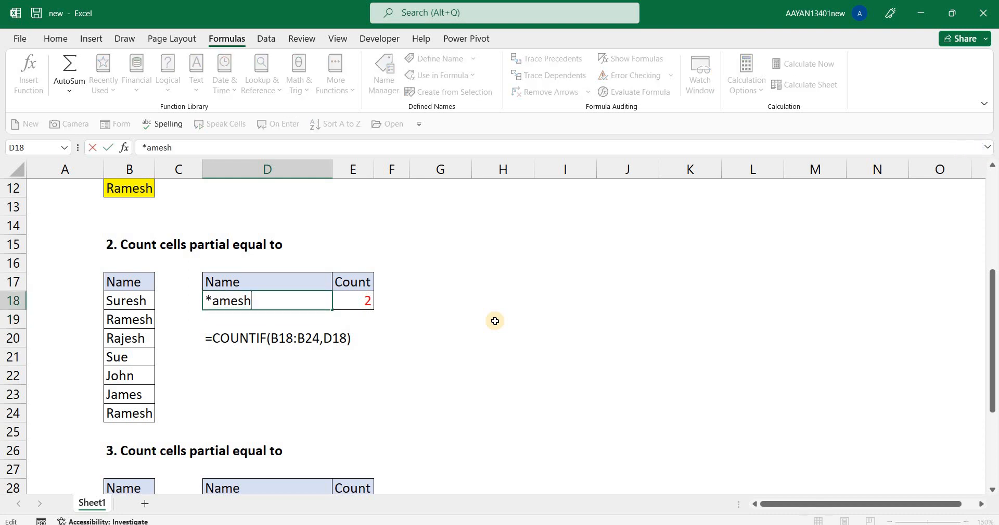
key(BackSpace)
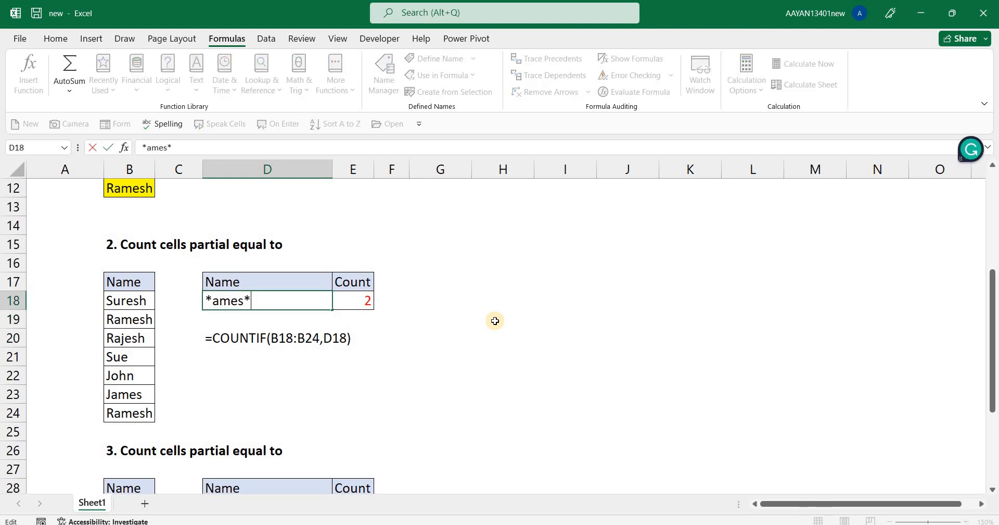
key(Return)
key(Up)
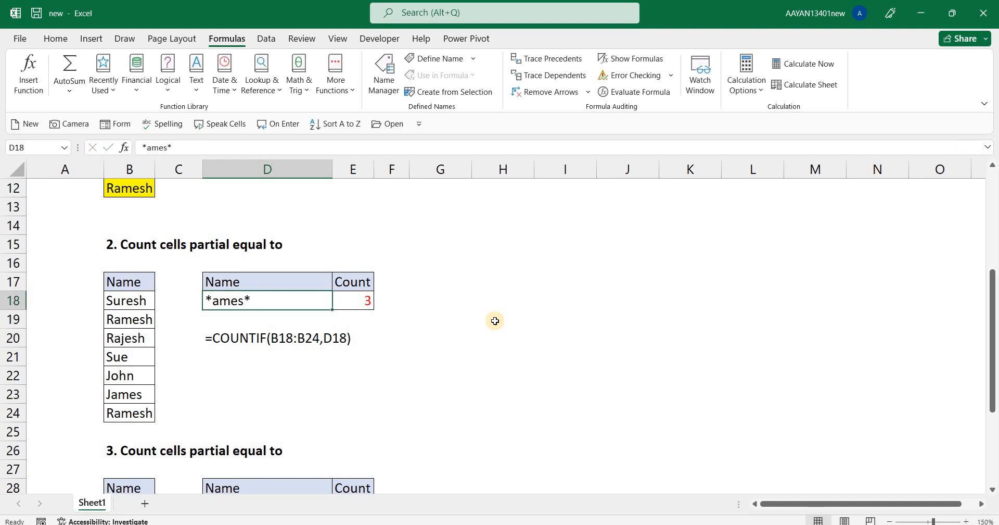
key(Right)
key(Left)
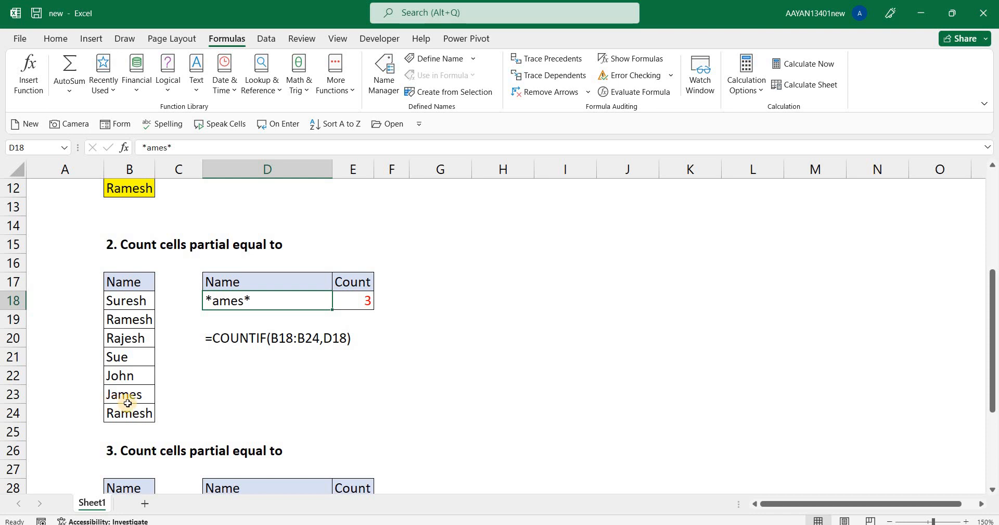
click(353, 306)
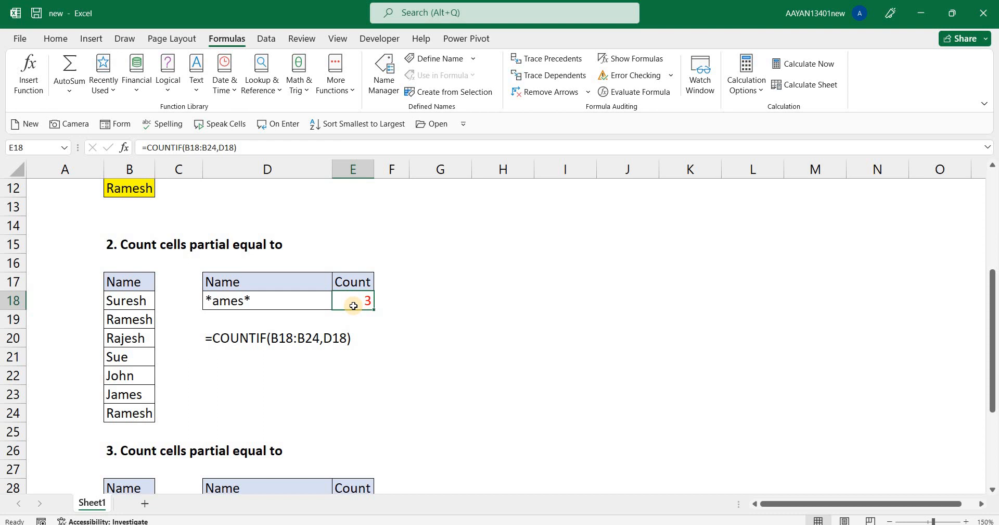
Insert an h before the closing asterisk of the criterion in D18 so it reads *amesh*.
key(Left)
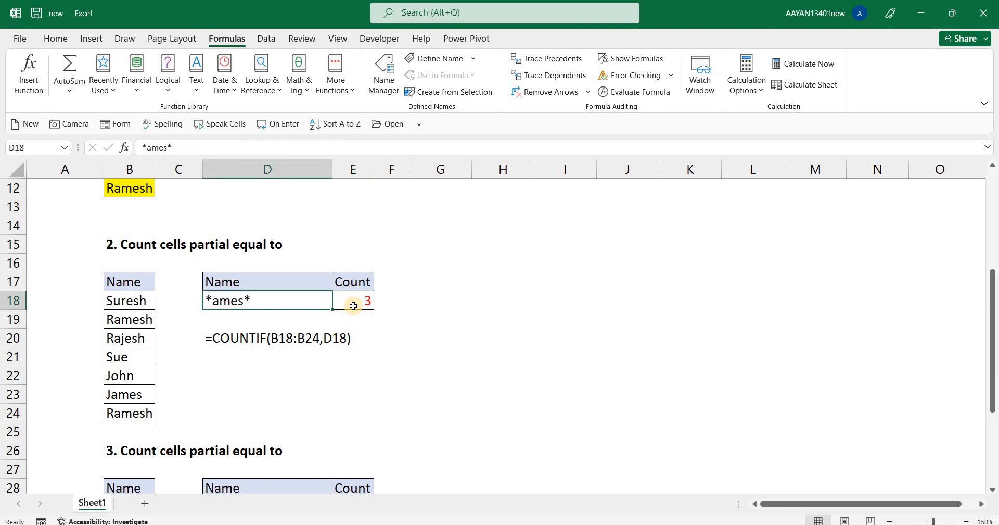
key(F2)
key(Left)
text(h)
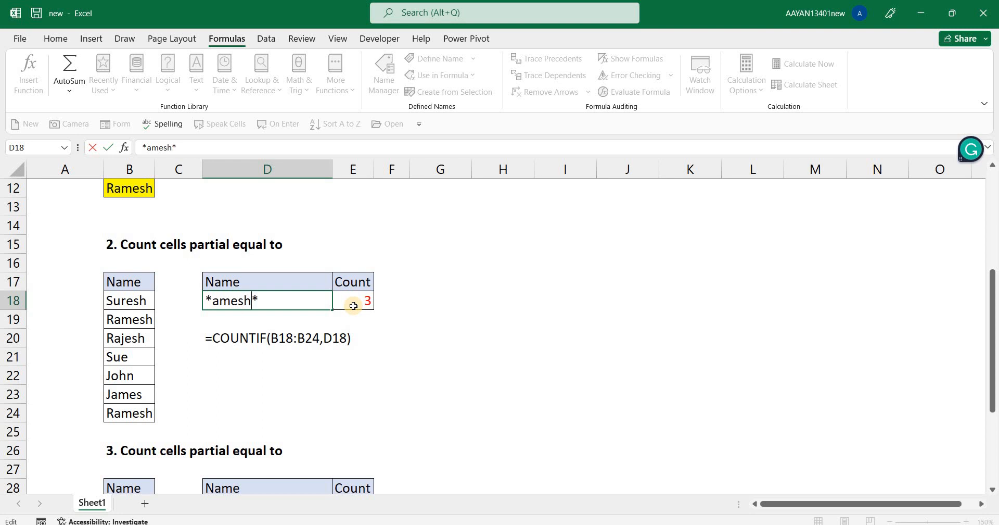
key(Return)
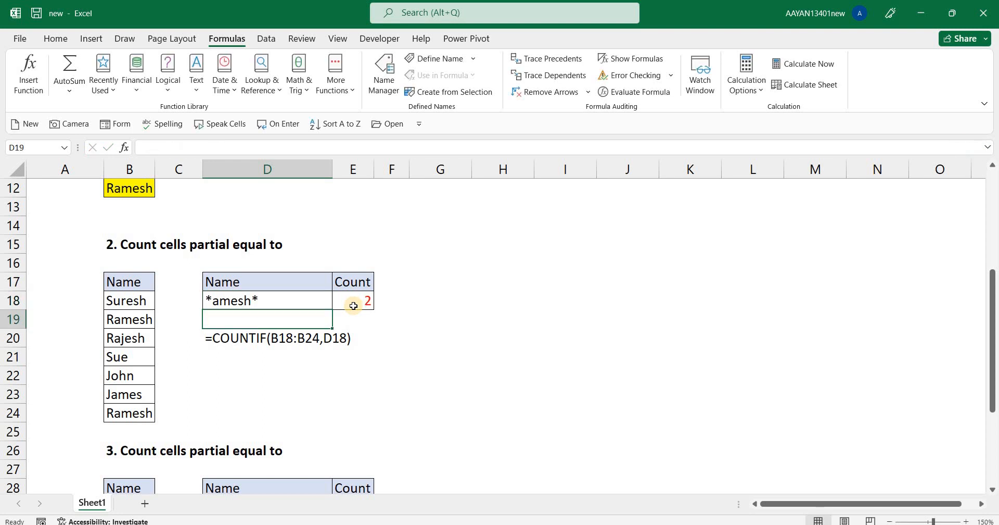
Remove the trailing asterisk from the criterion in D18 so it reads *amesh.
key(Up)
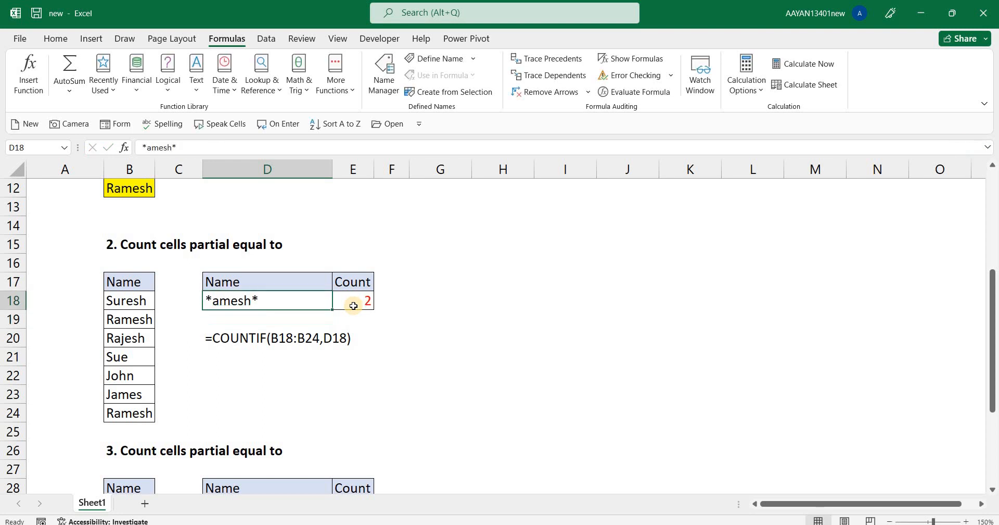
key(F2)
key(BackSpace)
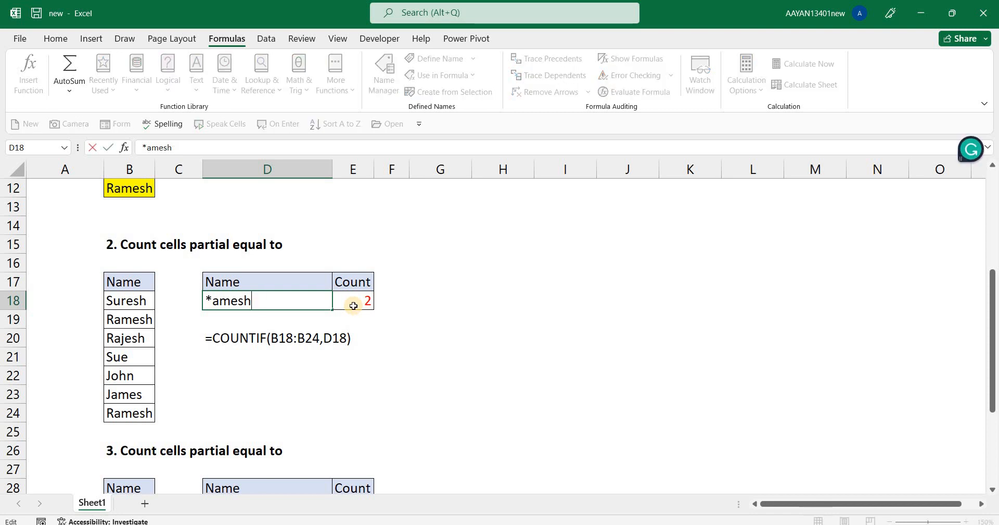
key(Return)
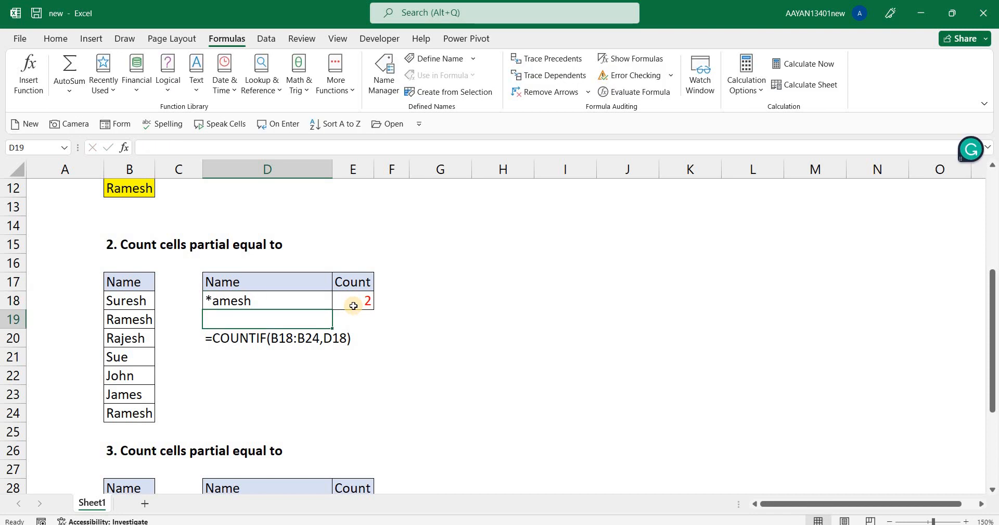
Examine the text of the wildcard criterion in D18 without changing it.
key(Up)
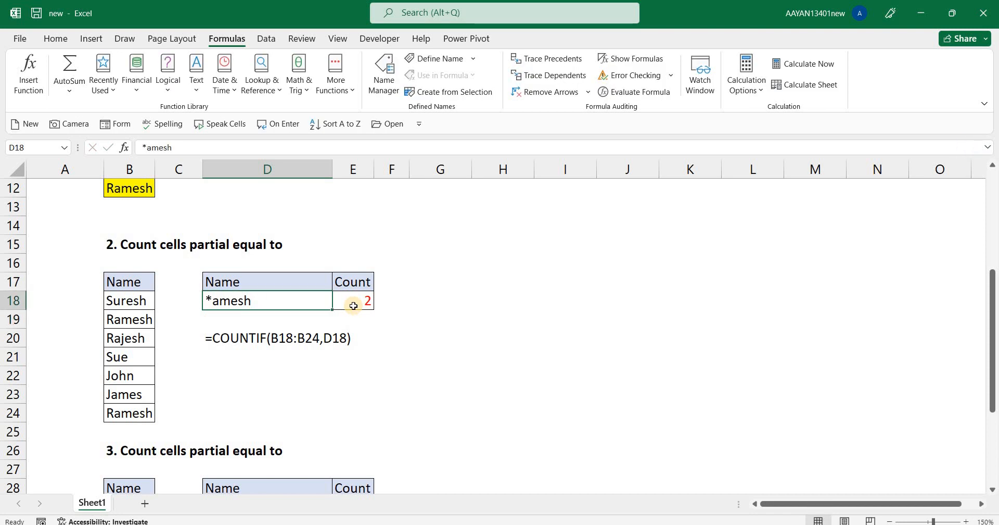
key(F2)
key(shift+Left)
key(shift+Left)
key(shift+Left)
key(shift+Left)
key(shift+Left)
key(shift+Left)
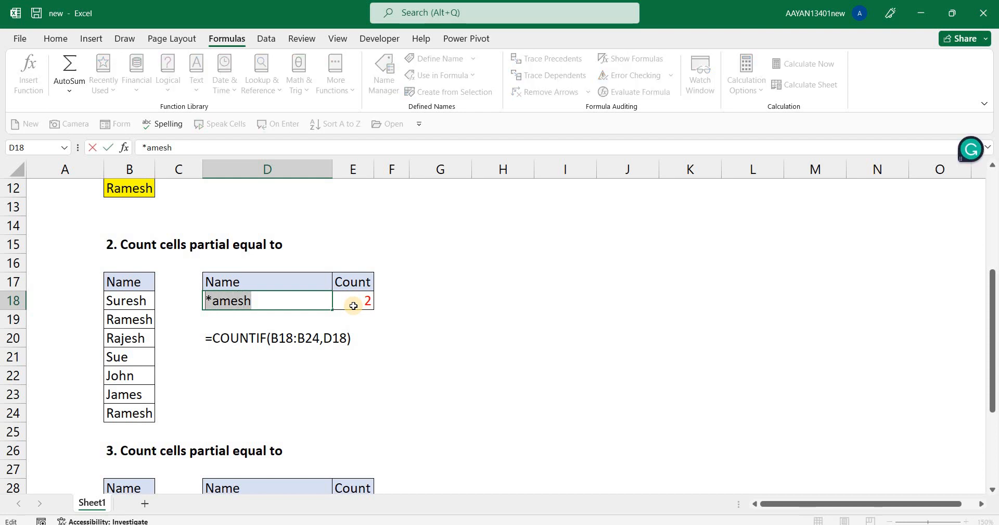
key(shift+Right)
key(Escape)
Enter =SUMPRODUCT(EXACT(D29,B29:B35)) in cell E29 of the third section to count case-sensitive exact matches of the name in D29.
key(Down)
key(Down)
key(Down)
key(Down)
key(Down)
key(Down)
key(Down)
key(Down)
key(Down)
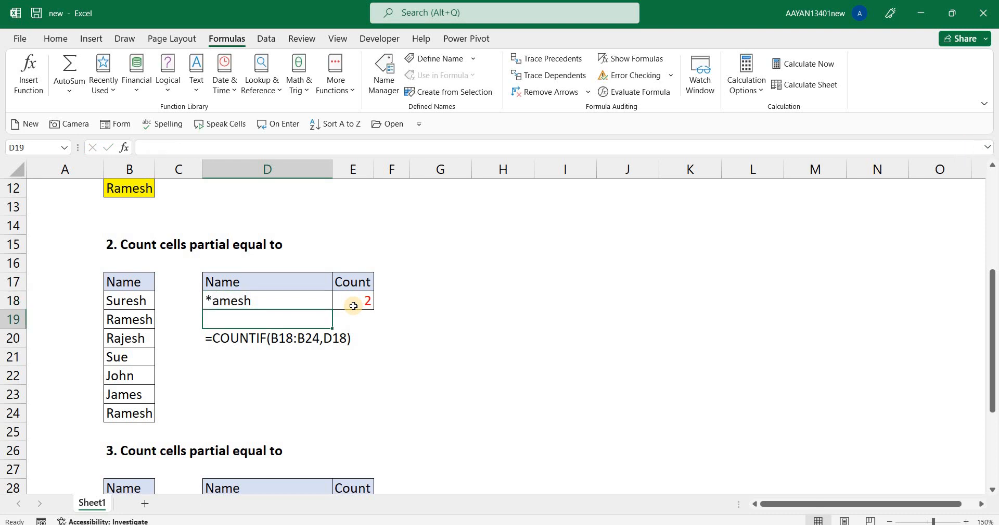
key(Down)
key(Down)
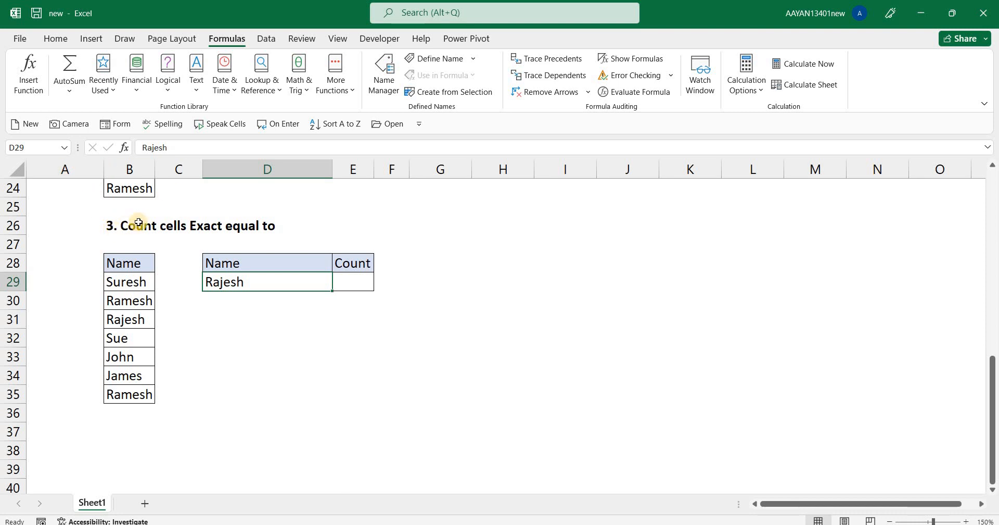
click(349, 280)
text(=)
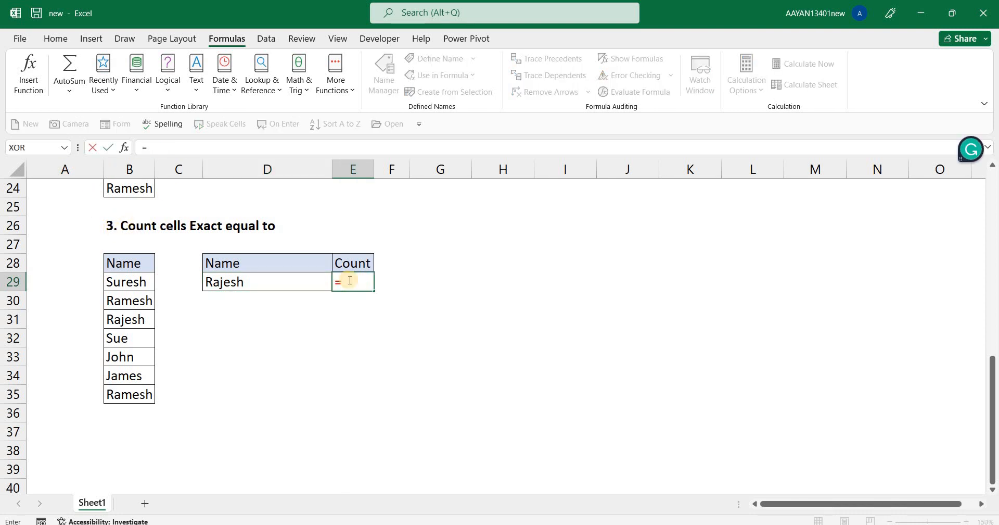
text(sum)
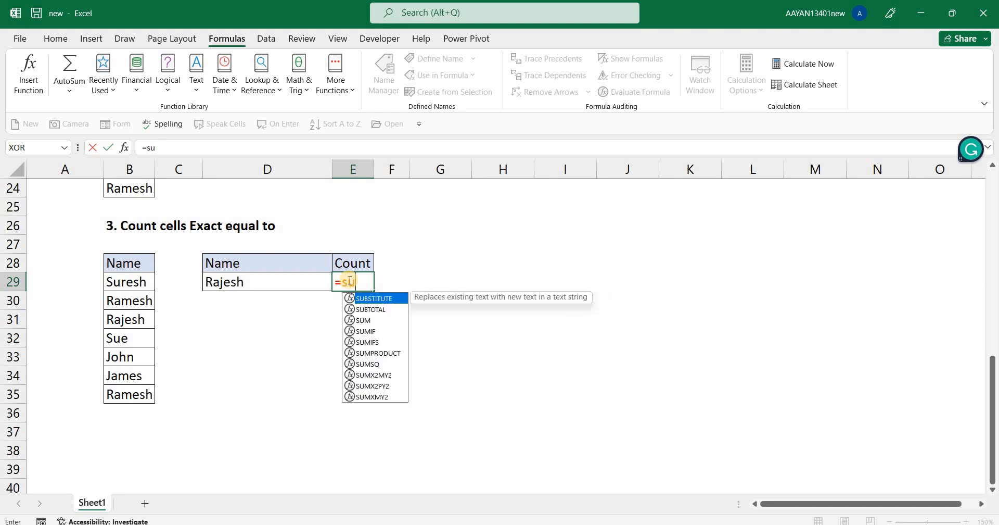
key(Down)
key(Down)
key(Down)
key(Tab)
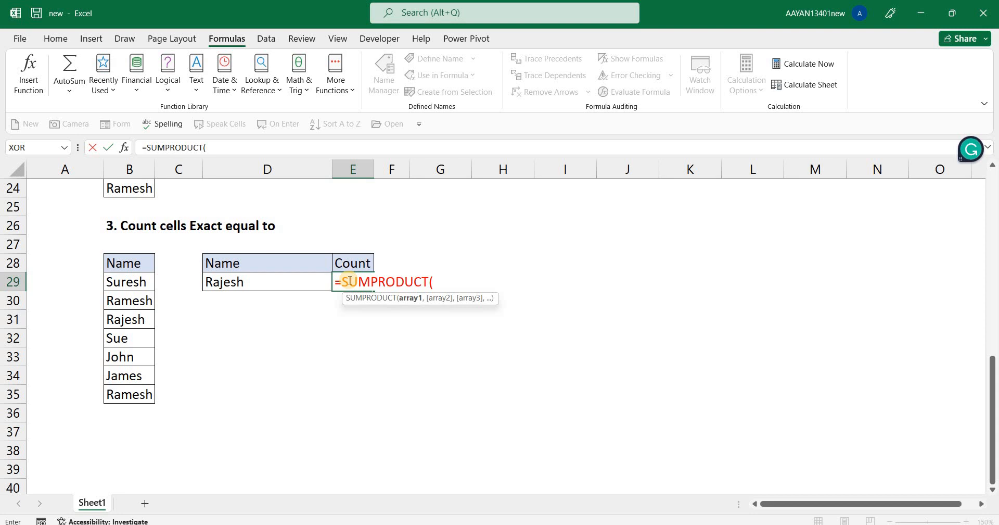
text(ex)
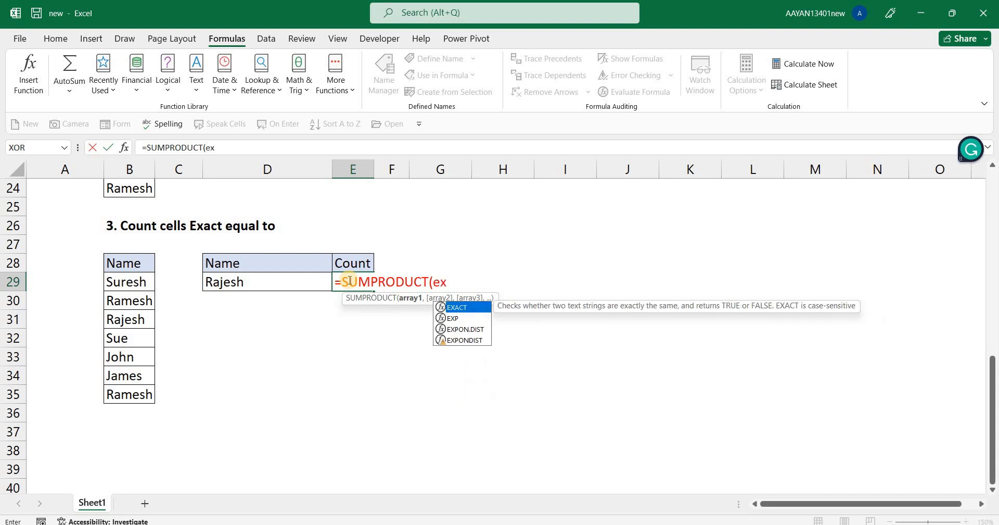
key(Tab)
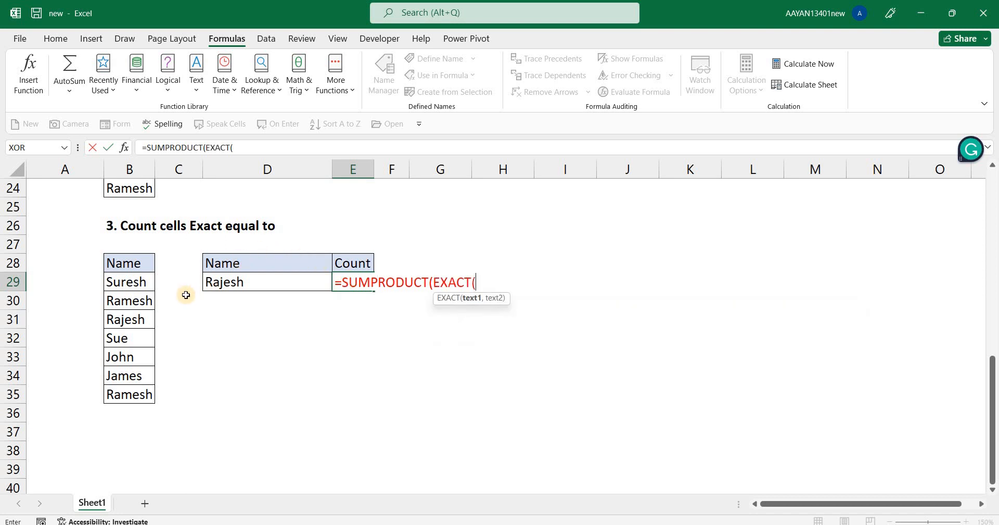
click(234, 285)
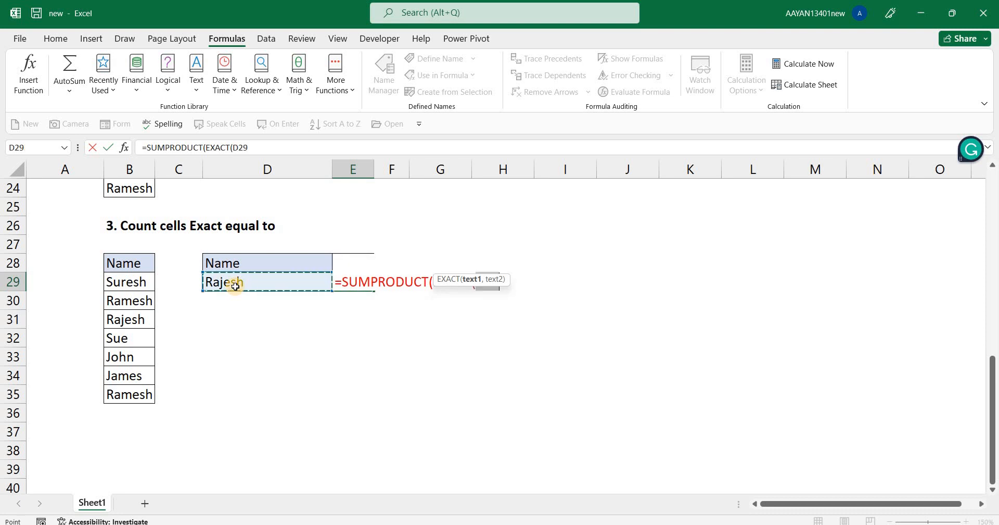
text(,)
key(Left)
key(Left)
key(Left)
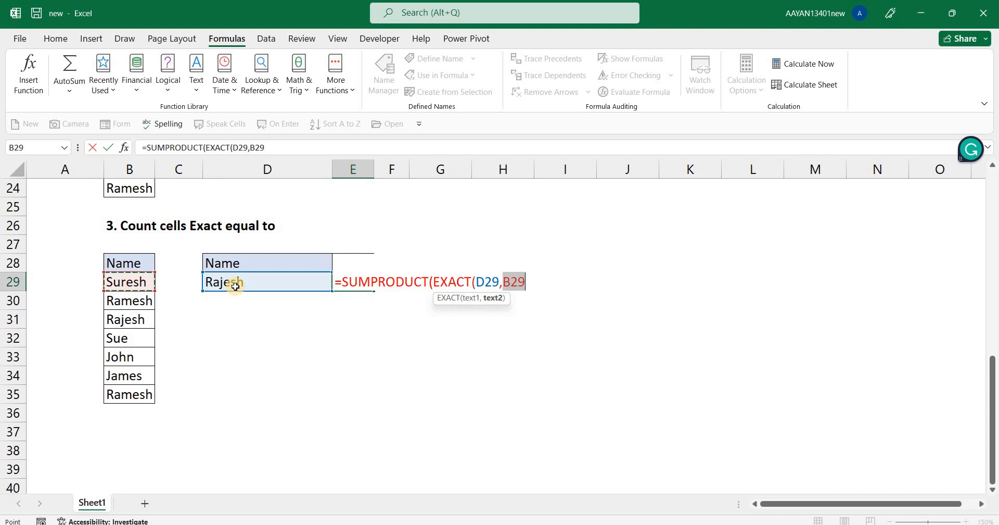
key(ctrl+shift+Down)
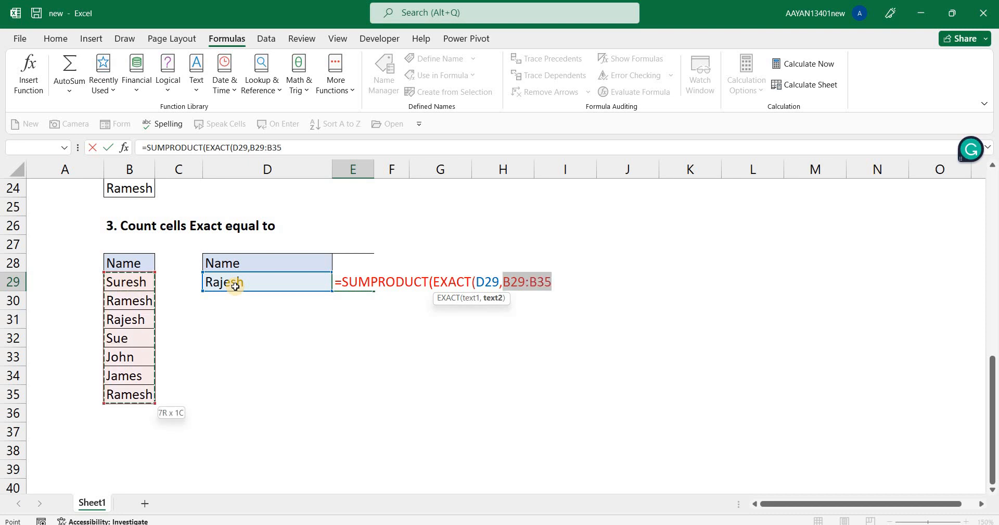
text())
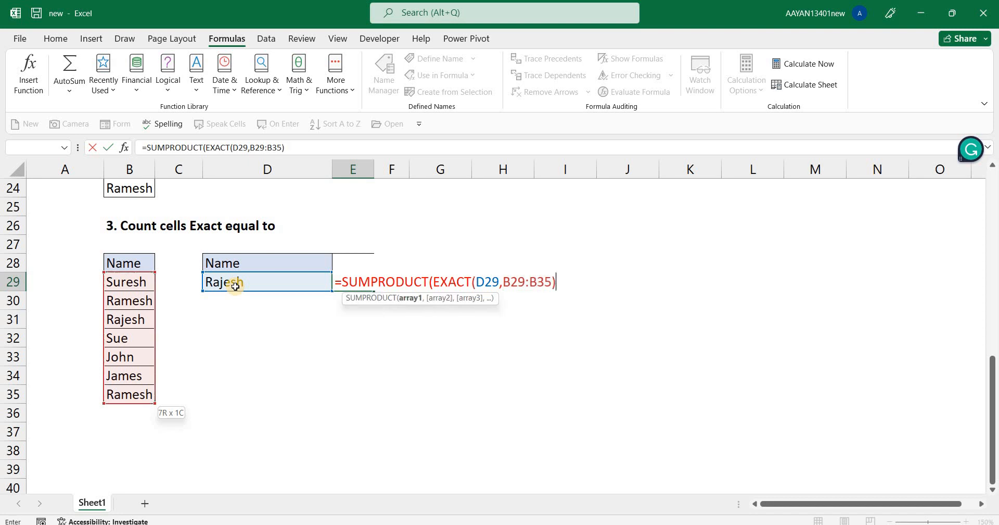
text())
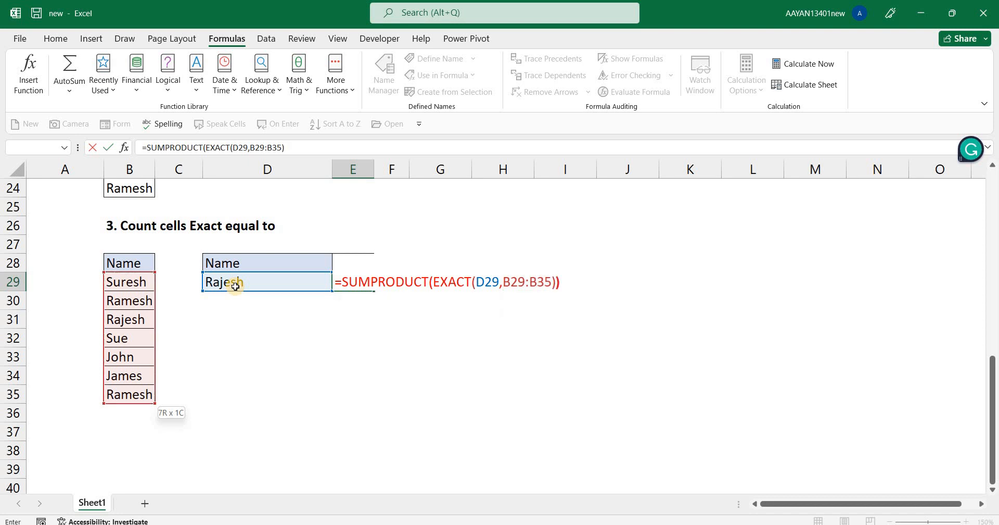
key(ctrl+Return)
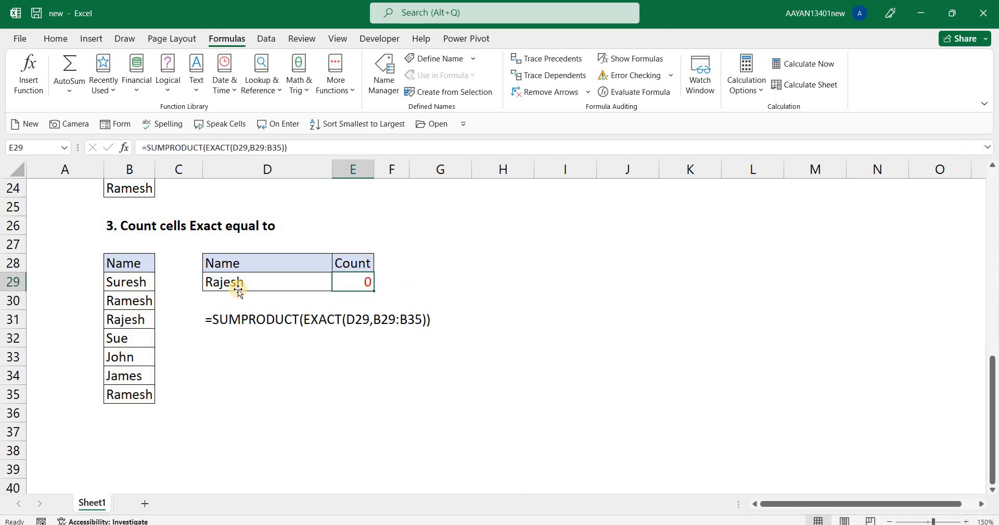
Evaluate the EXACT(D29,B29:B35) part within the E29 formula to inspect its array, then discard the edit.
key(F2)
key(Left)
key(shift+Left)
key(shift+Left)
key(shift+Left)
key(shift+Left)
key(shift+Left)
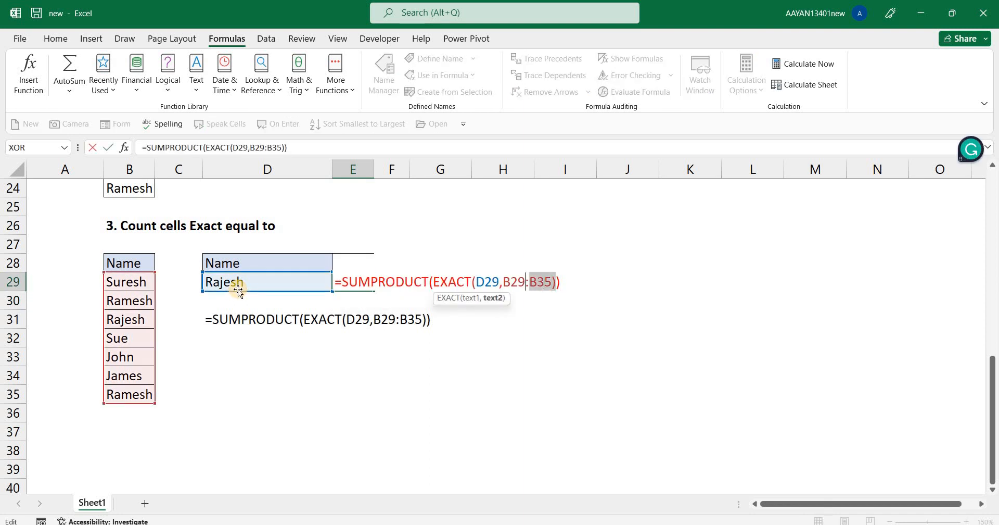
key(shift+Left)
key(shift+Left)
key(shift+Left)
key(shift+Left)
key(shift+Left)
key(shift+Left)
key(shift+Left)
key(shift+Left)
key(shift+Left)
key(shift+Left)
key(shift+Left)
key(shift+Left)
key(shift+Left)
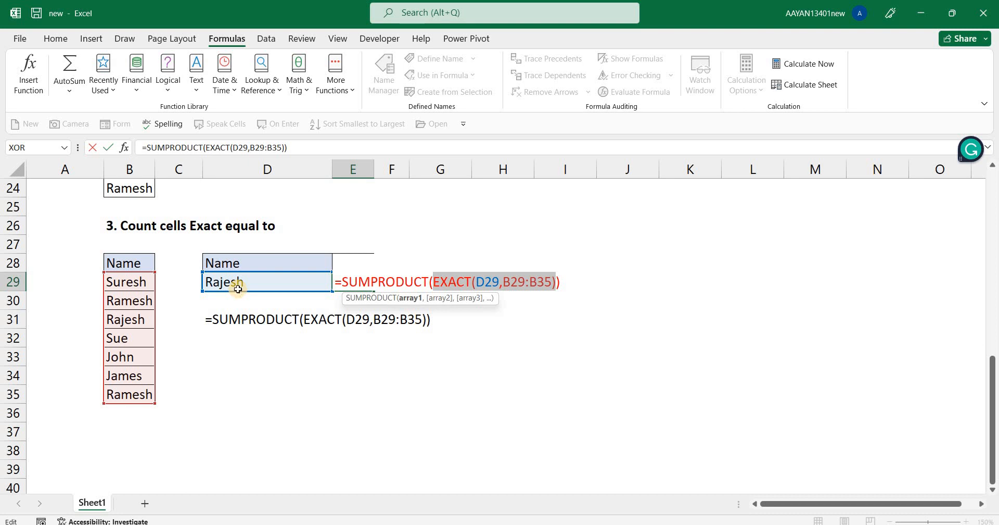
key(F9)
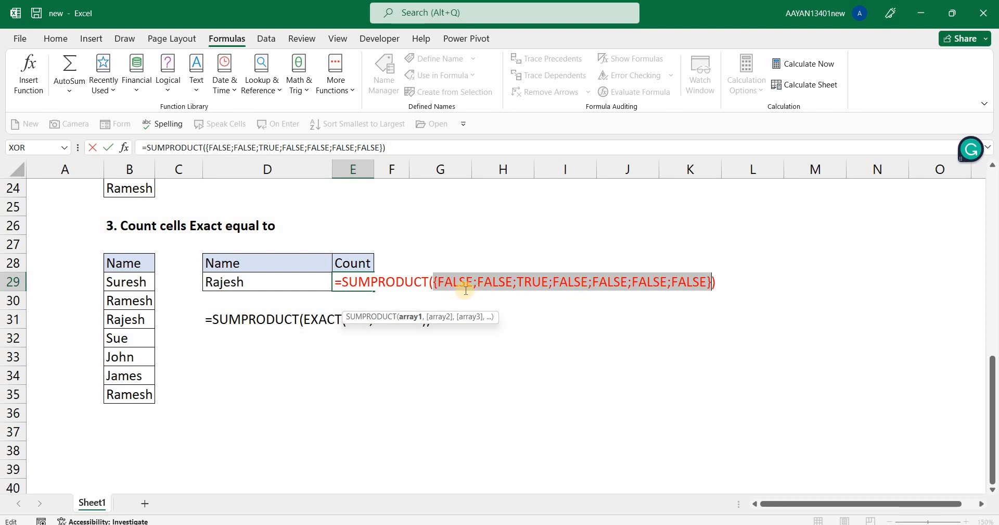
double_click(535, 281)
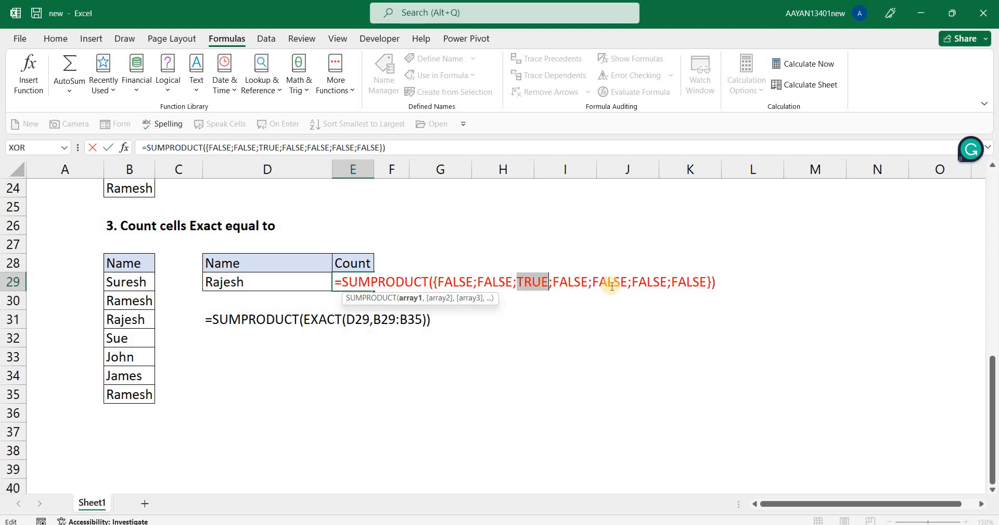
key(Escape)
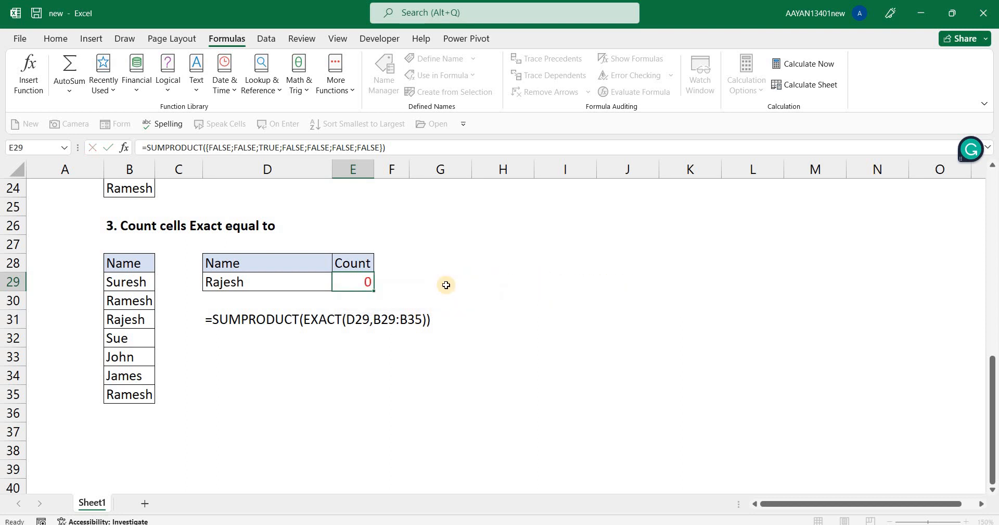
Insert a double minus before EXACT in E29 so the formula reads =SUMPRODUCT(--EXACT(D29,B29:B35)).
key(F2)
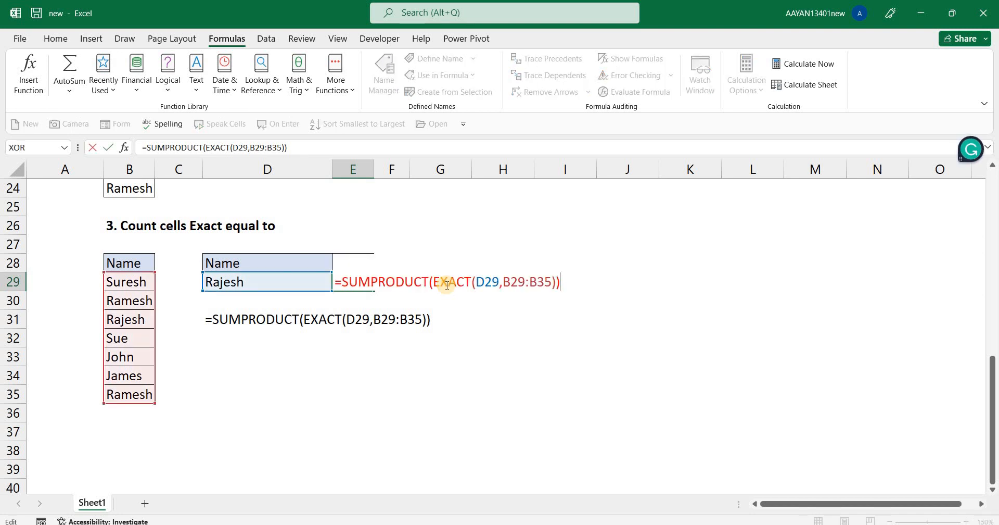
key(Left)
key(Left)
key(Left)
key(Left)
key(Left)
key(Left)
key(Left)
key(Left)
key(Left)
key(Left)
key(Left)
key(Left)
key(Left)
key(Left)
key(Left)
key(Left)
key(Left)
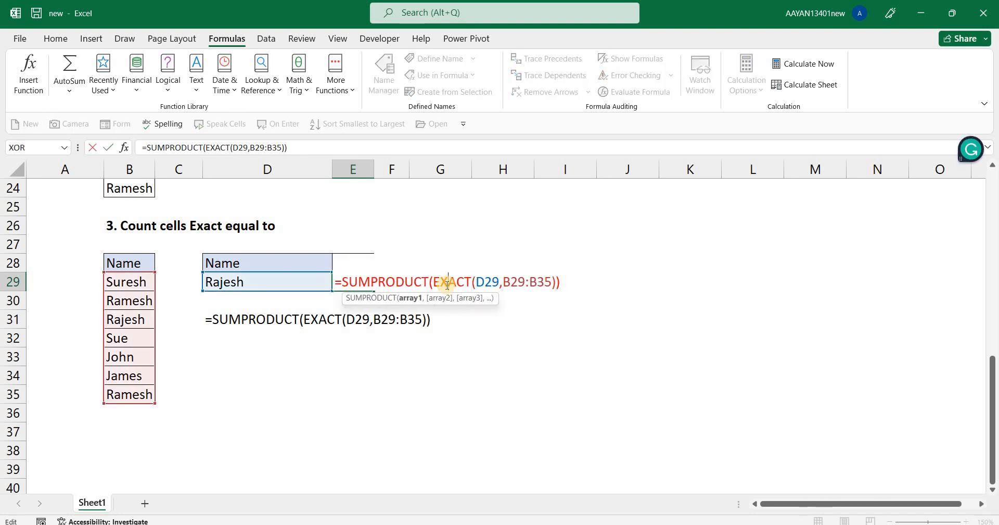
key(Left)
key(Left)
text(--)
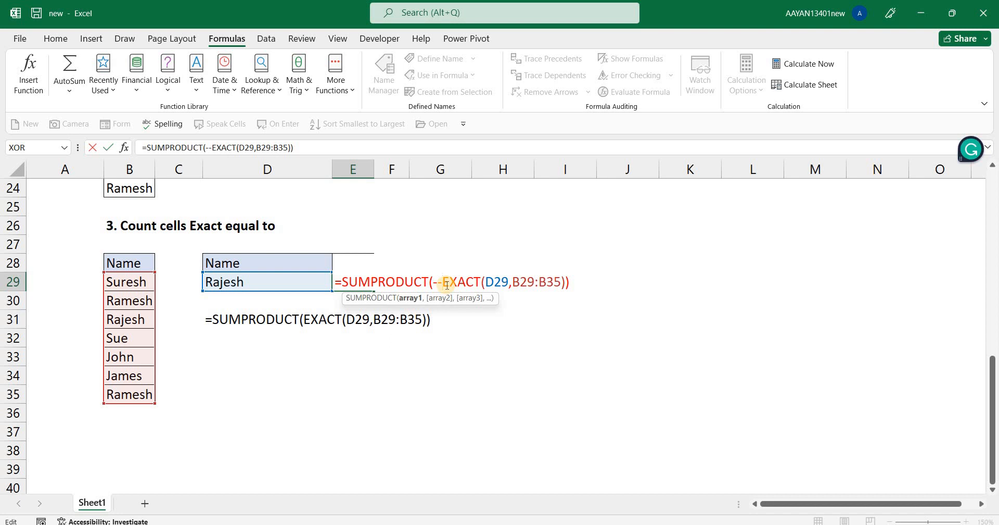
key(ctrl+Return)
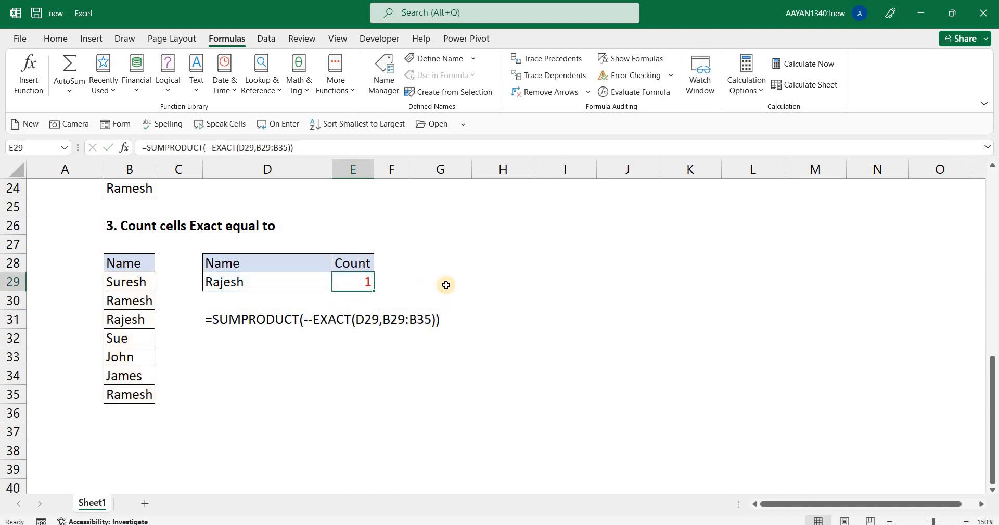
Convert the --EXACT(D29,B29:B35) part of the E29 formula into its evaluated array and commit it.
key(F2)
key(Left)
key(Left)
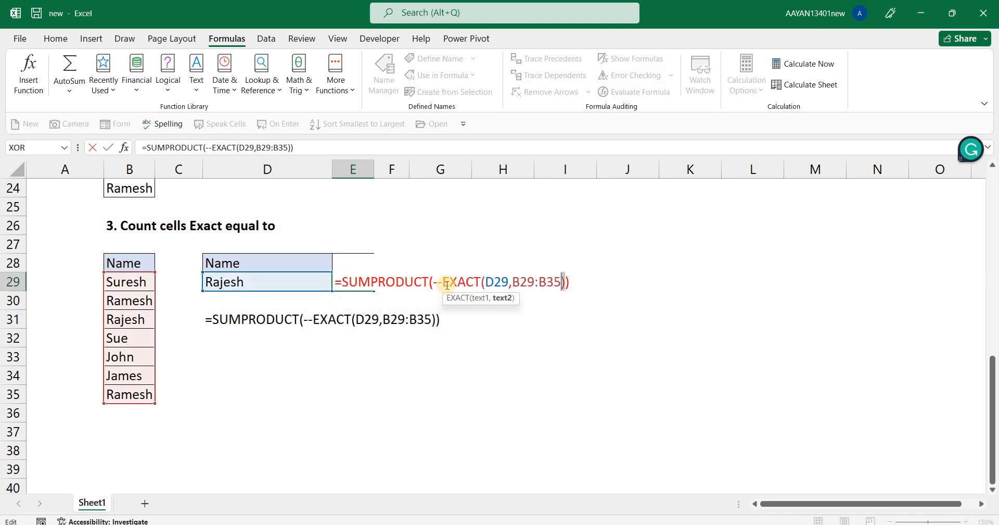
key(shift+Left)
key(shift+Left)
key(shift+Left)
key(shift+Left)
key(shift+Left)
key(shift+Left)
key(shift+Left)
key(shift+Left)
key(shift+Left)
key(shift+Left)
key(shift+Left)
key(shift+Left)
key(shift+Left)
key(shift+Left)
key(shift+Left)
key(shift+Left)
key(shift+Left)
key(shift+Left)
key(shift+Left)
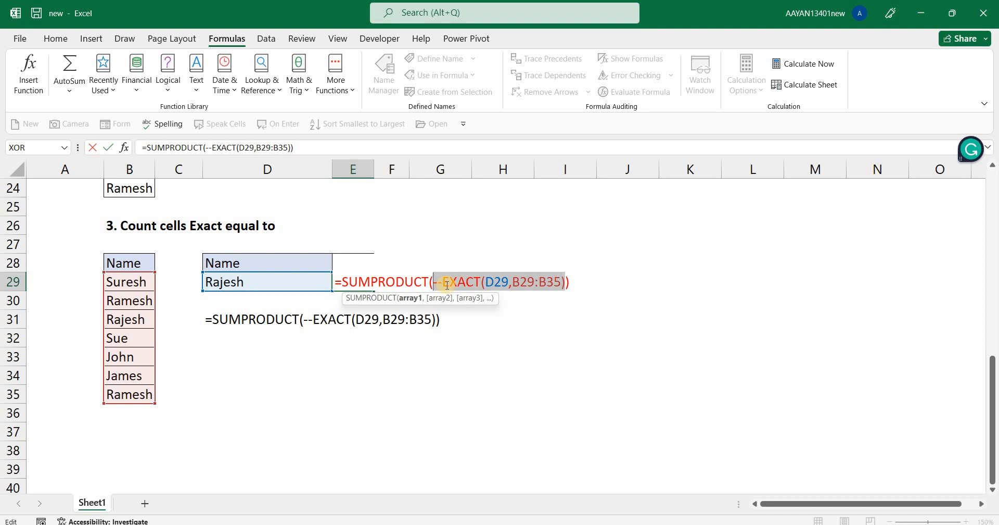
key(F9)
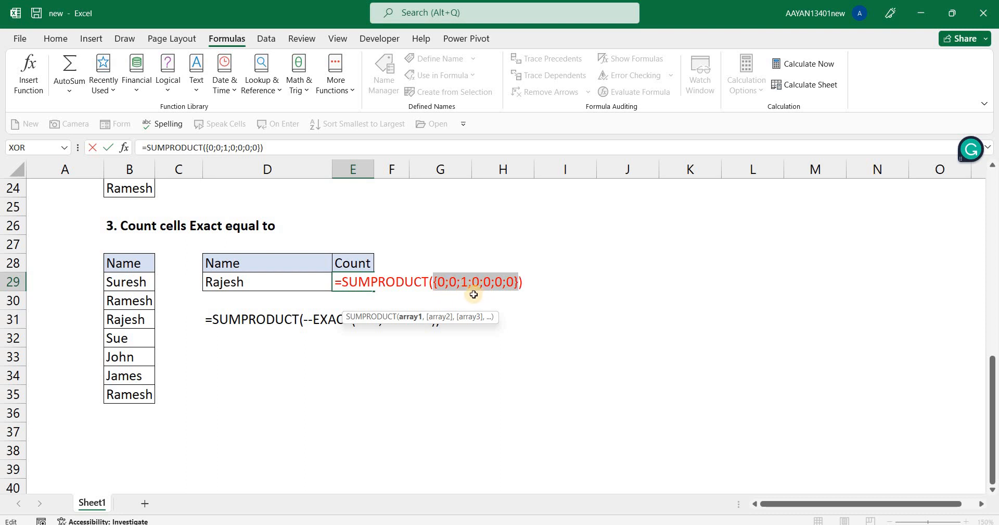
key(Return)
key(Up)
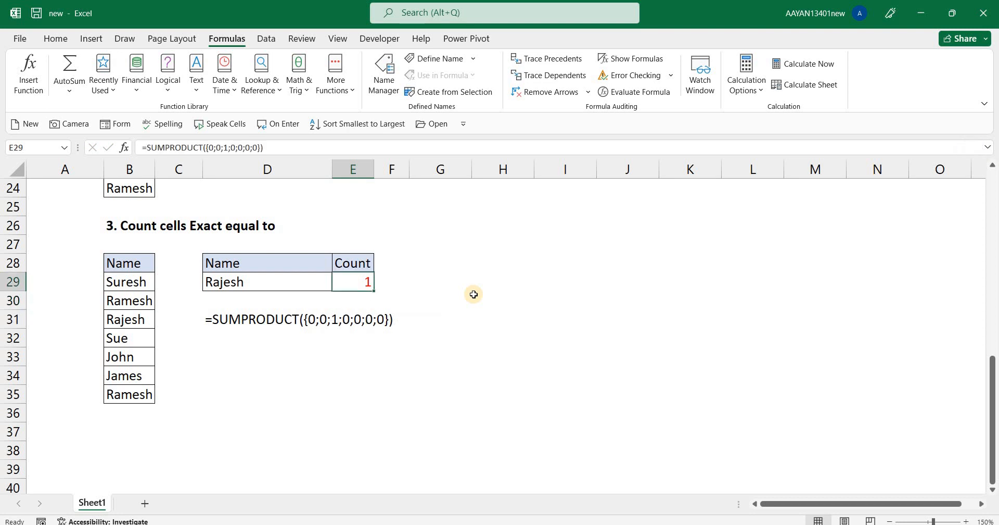
Undo the replacement of the --EXACT expression in E29 and check the cell's formula.
key(Left)
key(ctrl+z)
key(F2)
key(Escape)
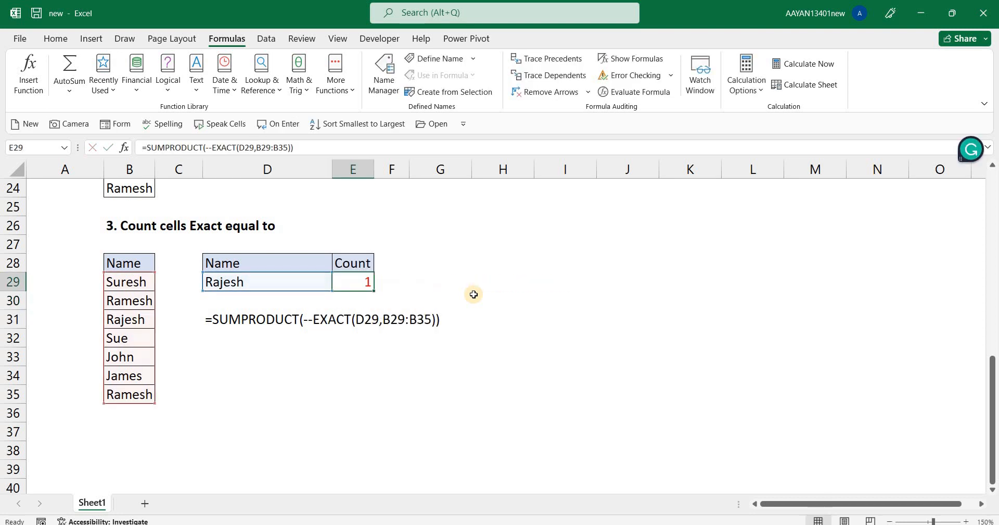
key(F2)
key(Escape)
Replace the name in D29 with the one listed in B30 and B35, and review the count formula in E29.
key(Left)
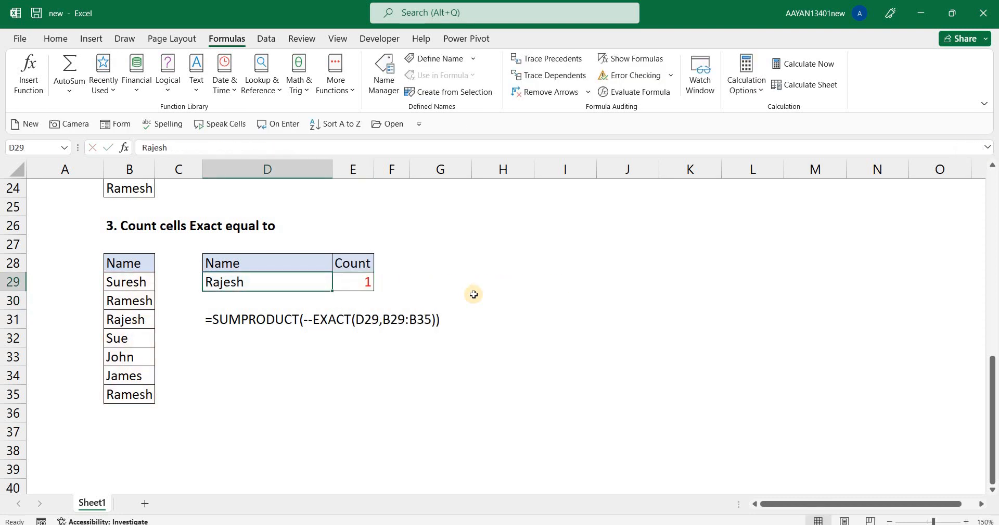
text(Ramesh)
key(Tab)
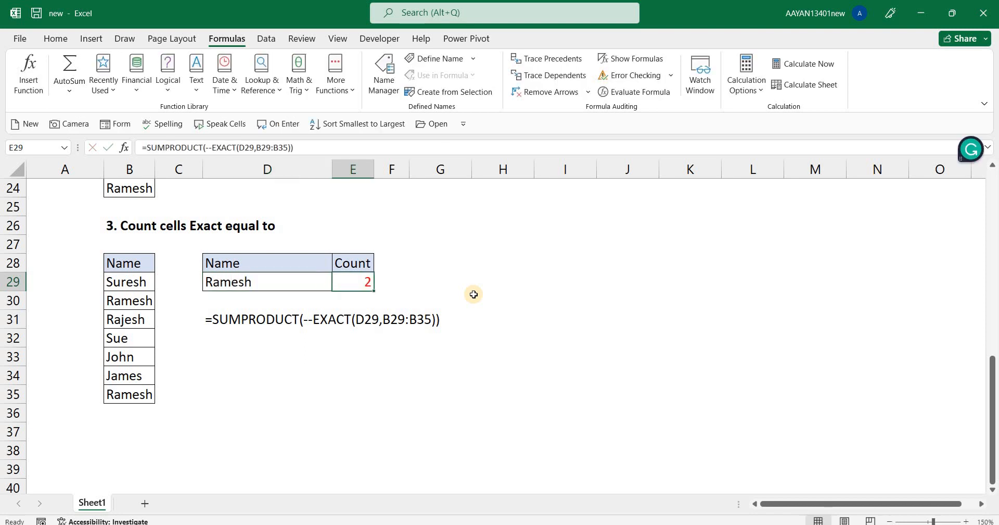
key(F2)
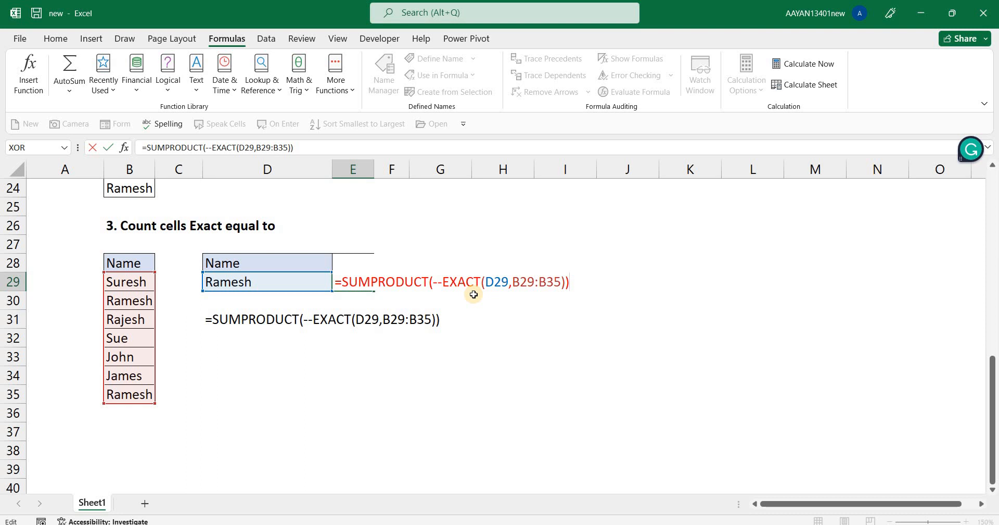
key(ctrl+Return)
key(F2)
key(Escape)
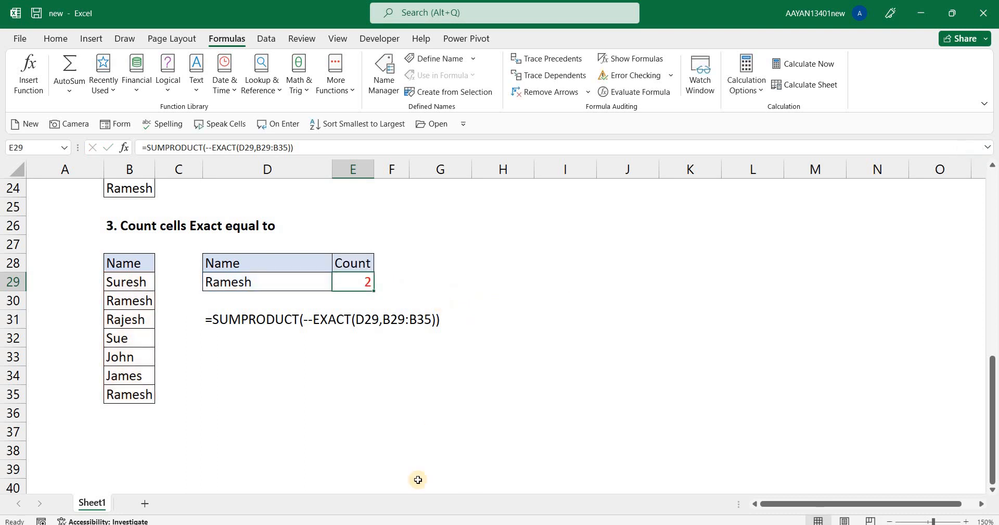